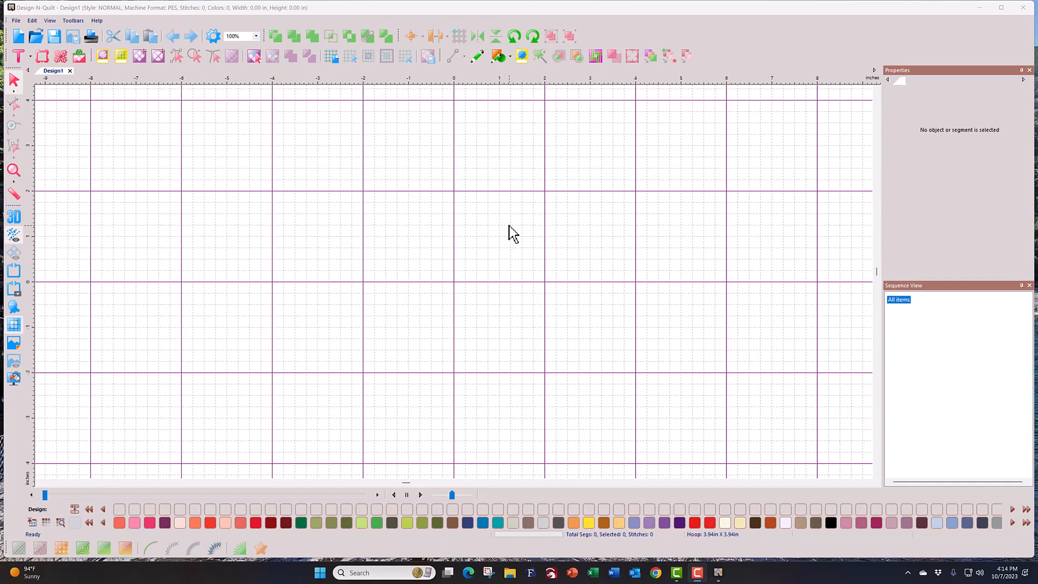
View the contents of the My Custom Shapes folder in the custom shapes library
click(520, 62)
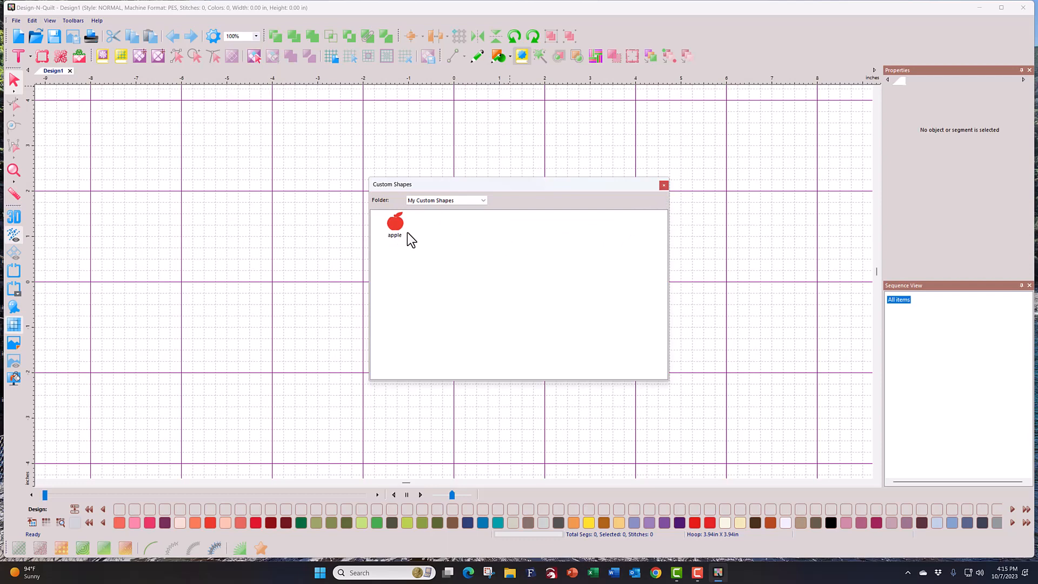
click(664, 185)
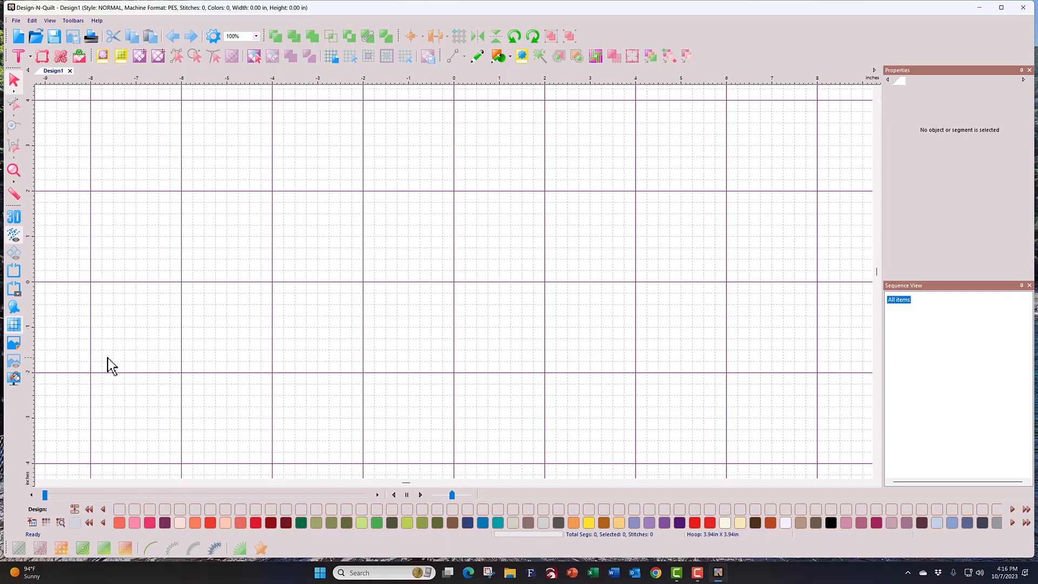
Load the apple silhouette image from the Quilt Pics folder as a backdrop and deselect it
click(15, 344)
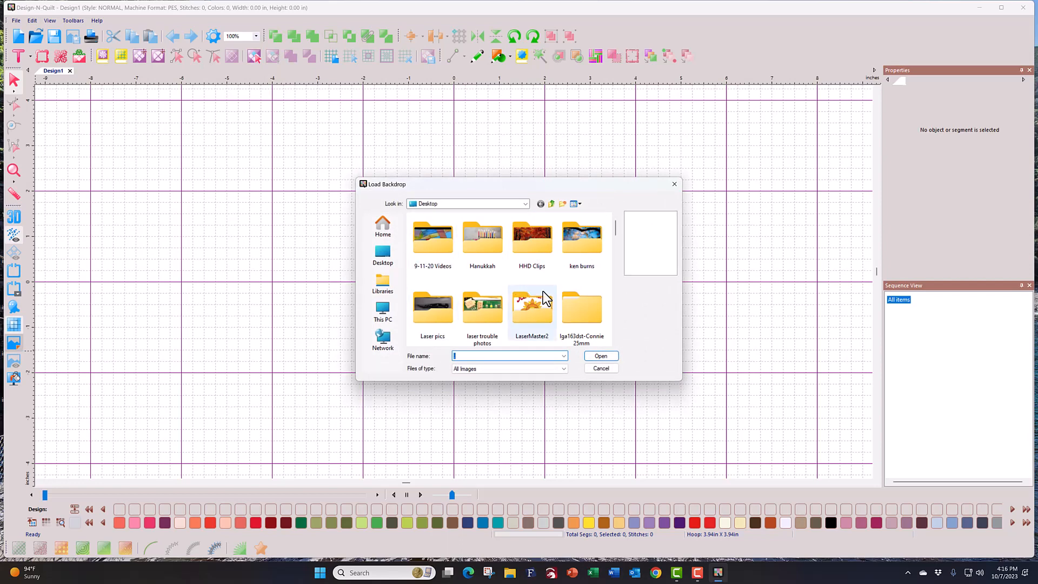
drag(616, 229, 614, 240)
double_click(540, 275)
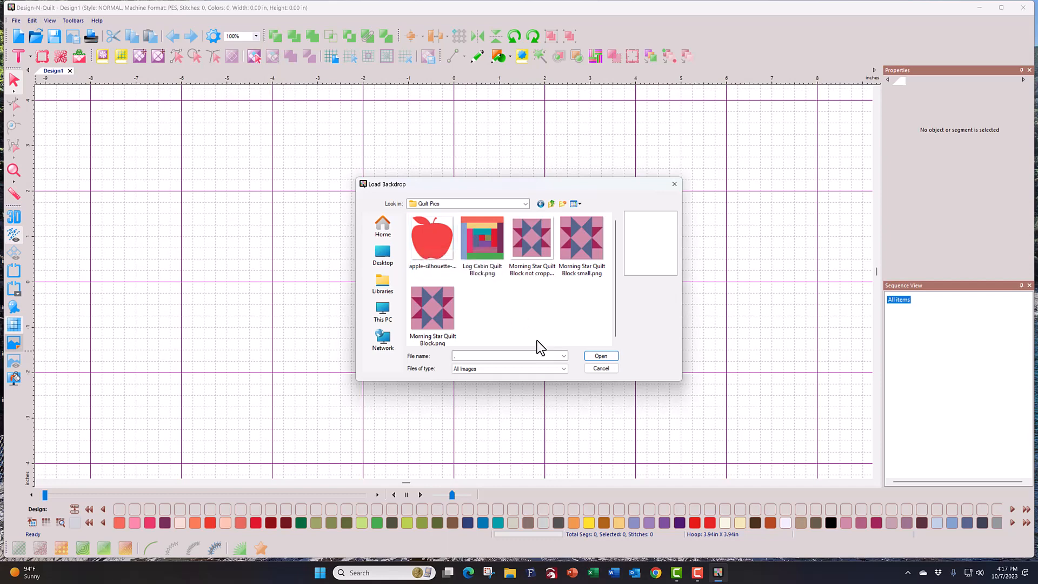
click(426, 247)
click(603, 357)
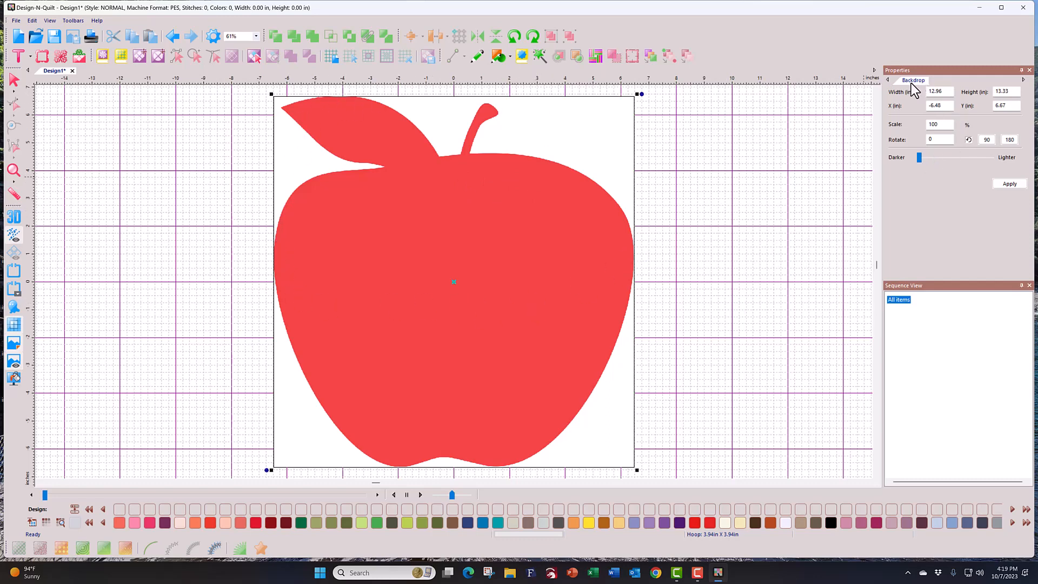
click(17, 80)
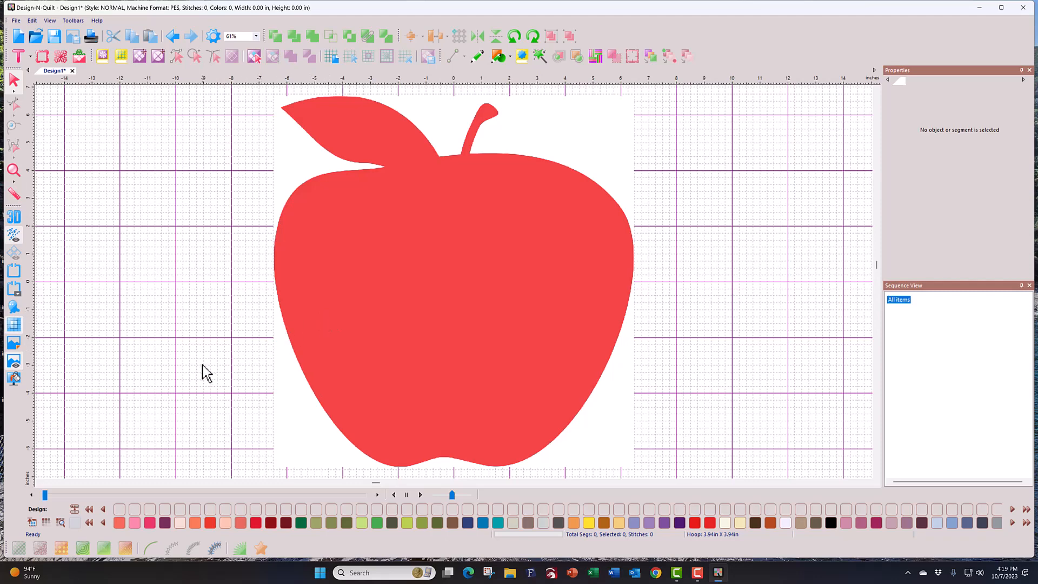
Reopen the apple backdrop's size and position properties for viewing and leave backdrop editing
click(12, 346)
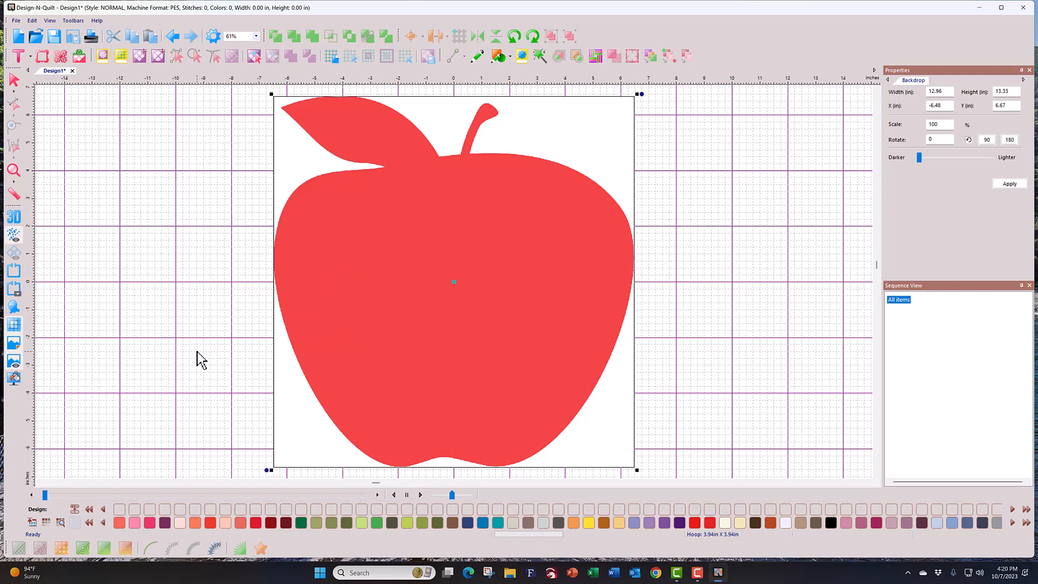
click(20, 80)
click(74, 110)
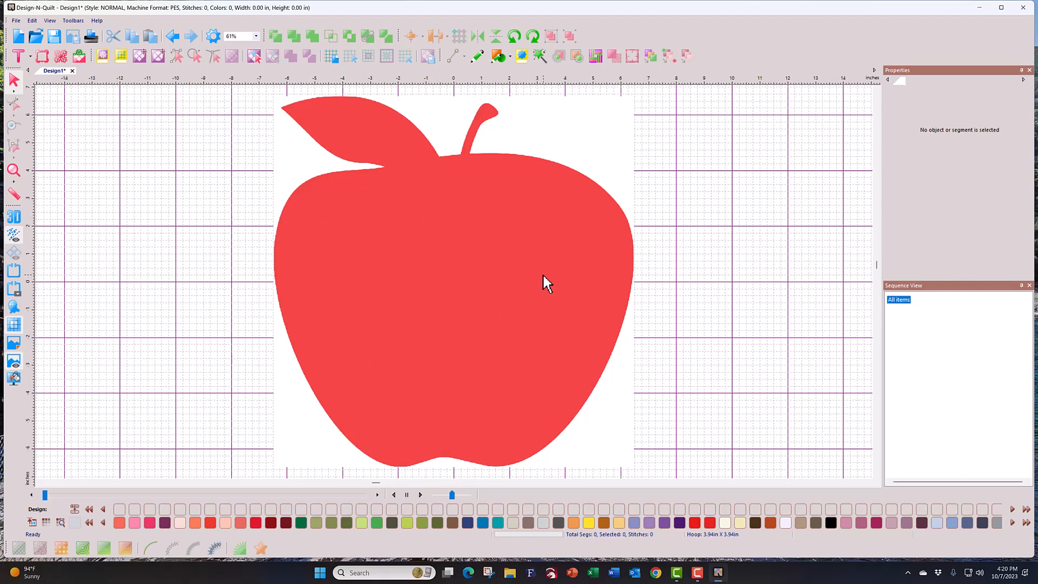
Trace the red apple backdrop with the Magic Wand to create an outline, and hide the backdrop
click(539, 56)
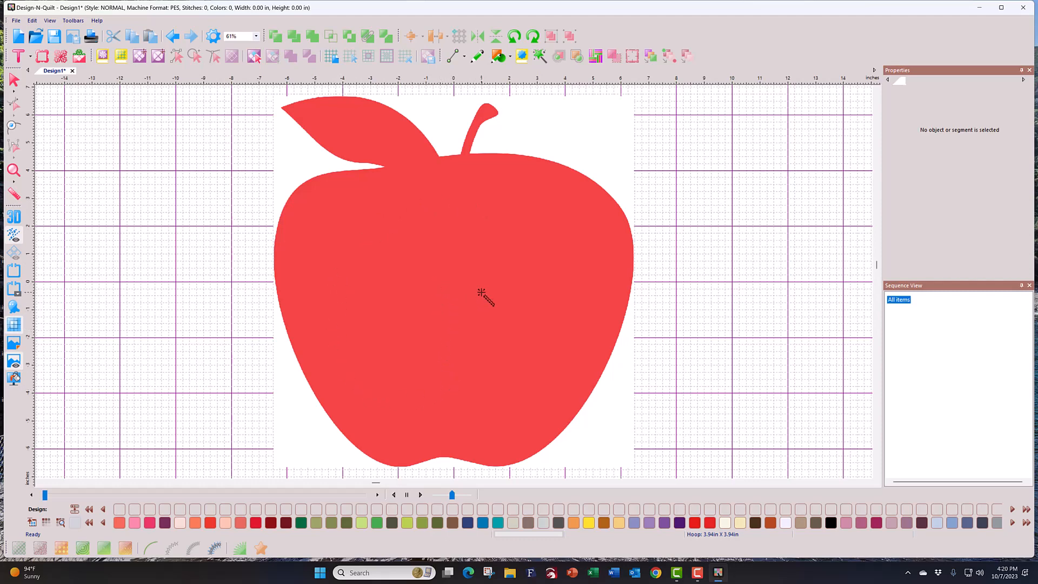
click(484, 263)
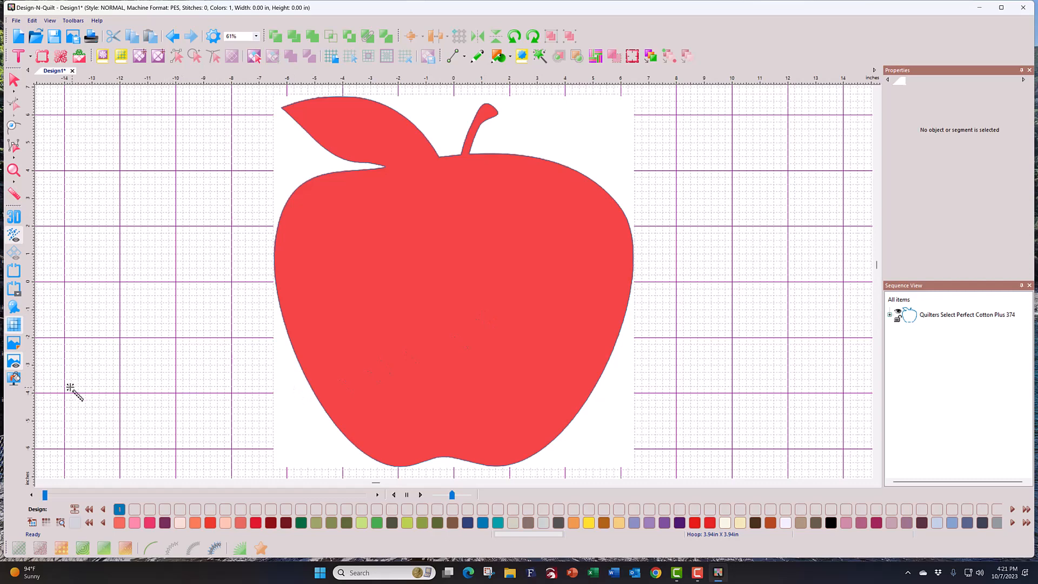
click(14, 361)
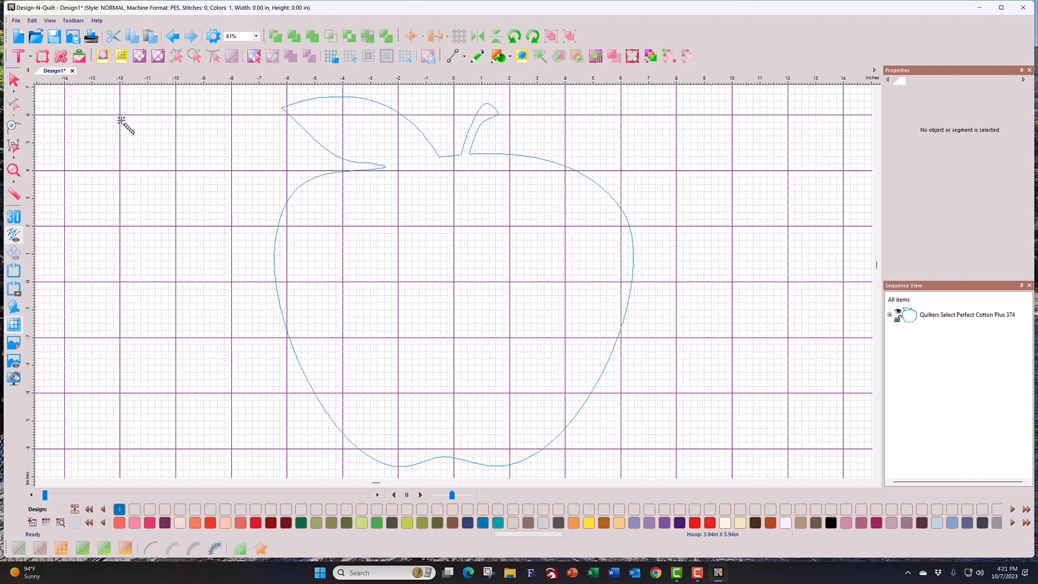
Try Simplify Smoothen on the apple outline with 50% curve precision, angle tolerance 35 and distance tolerance 11 mm, and undo it
click(14, 82)
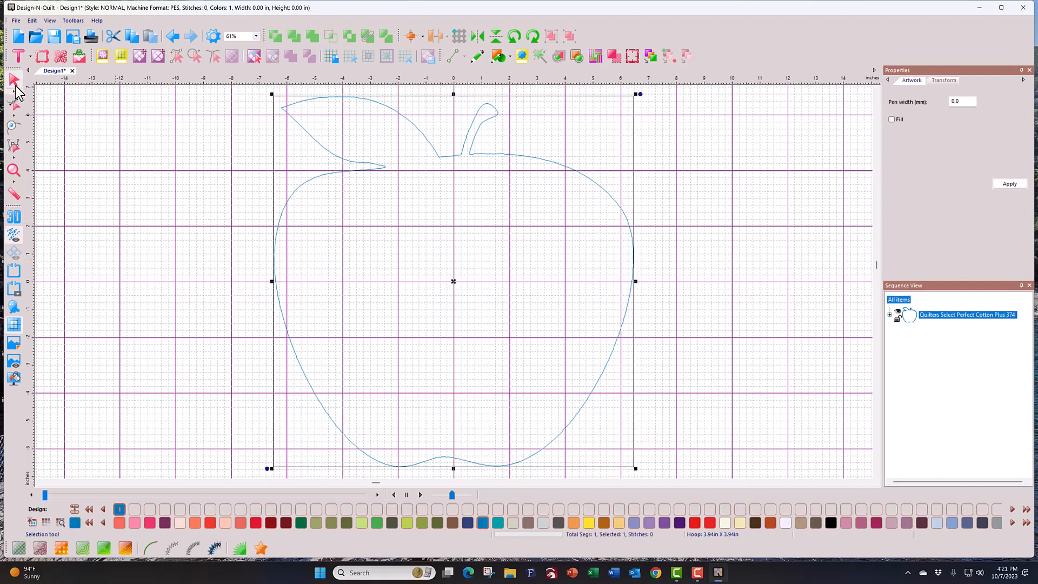
right_click(283, 302)
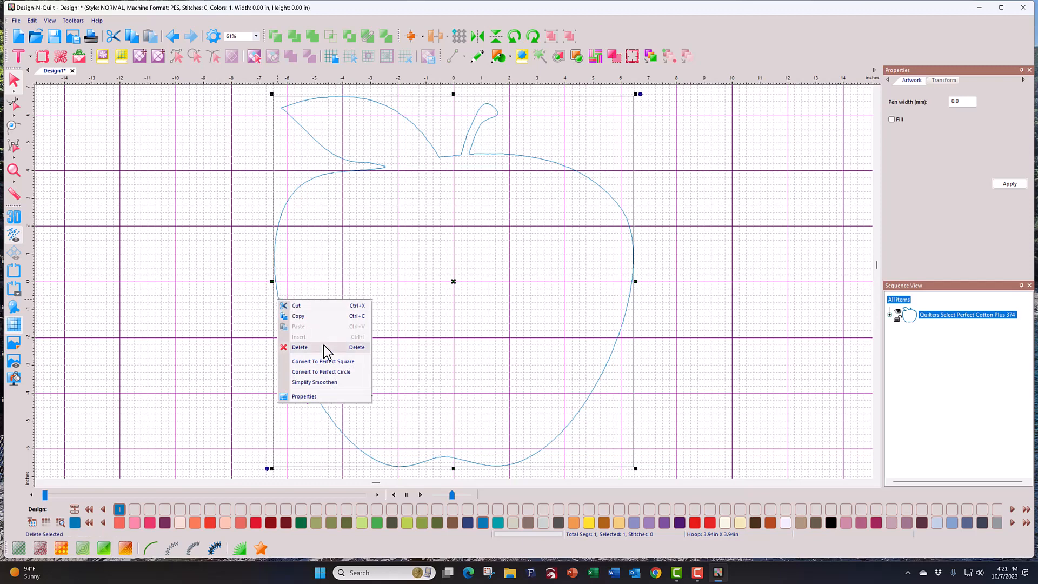
click(340, 381)
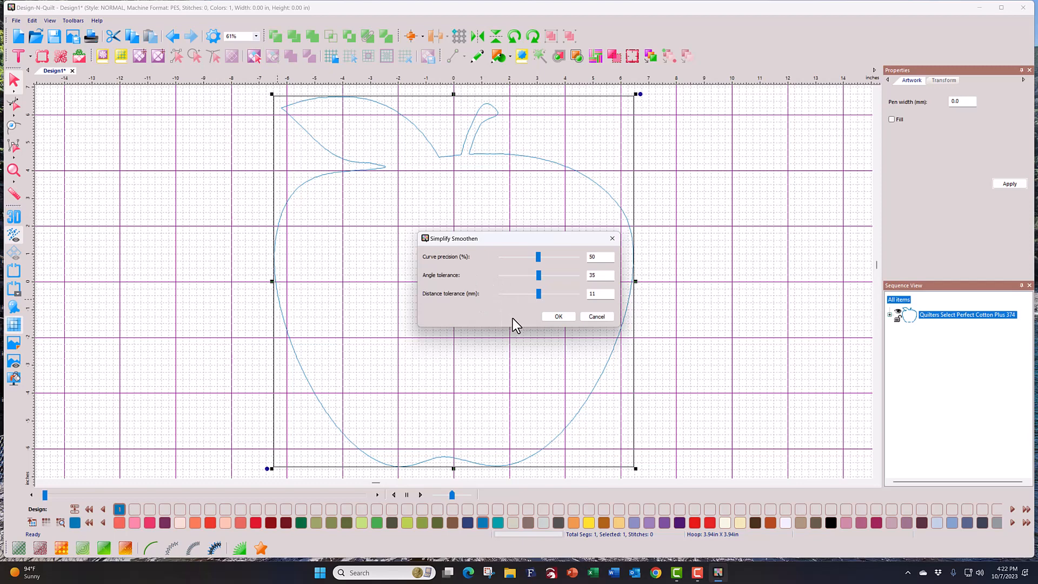
click(559, 316)
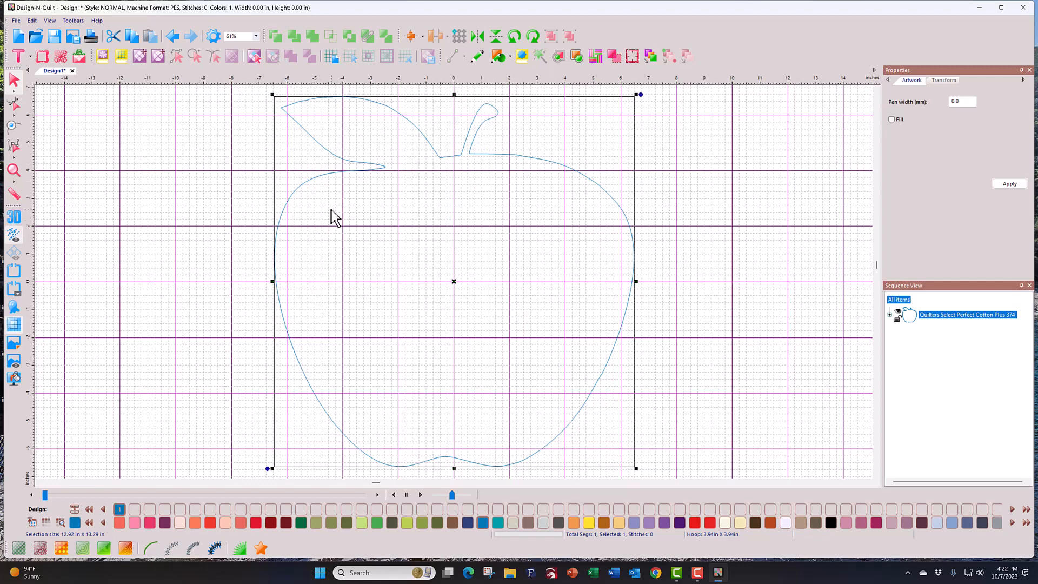
click(173, 37)
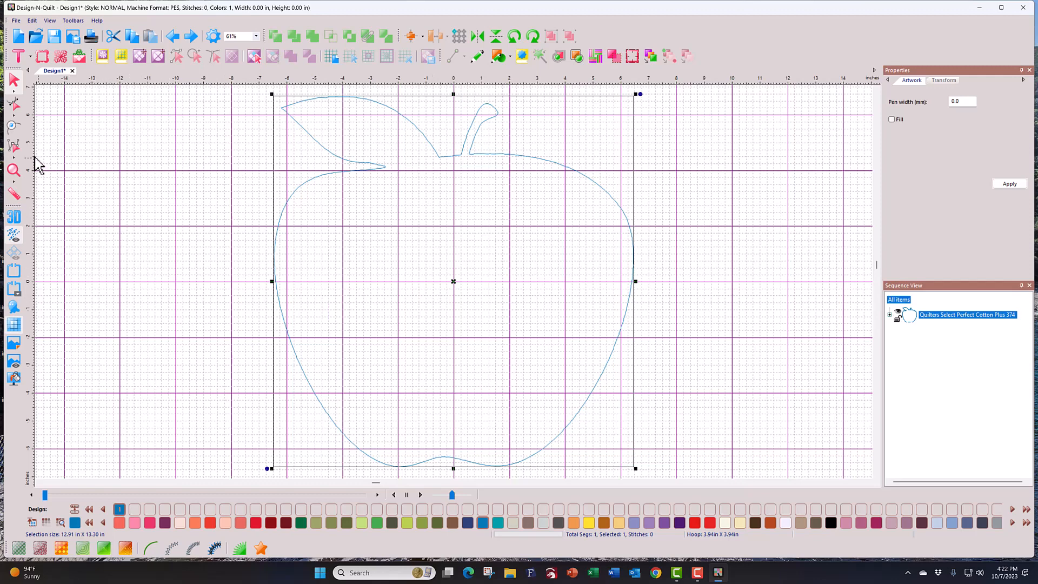
Inspect the apple outline's edit points and apply Simplify Smoothen with 50% curve precision, angle tolerance 35 and distance tolerance 11 mm
click(15, 103)
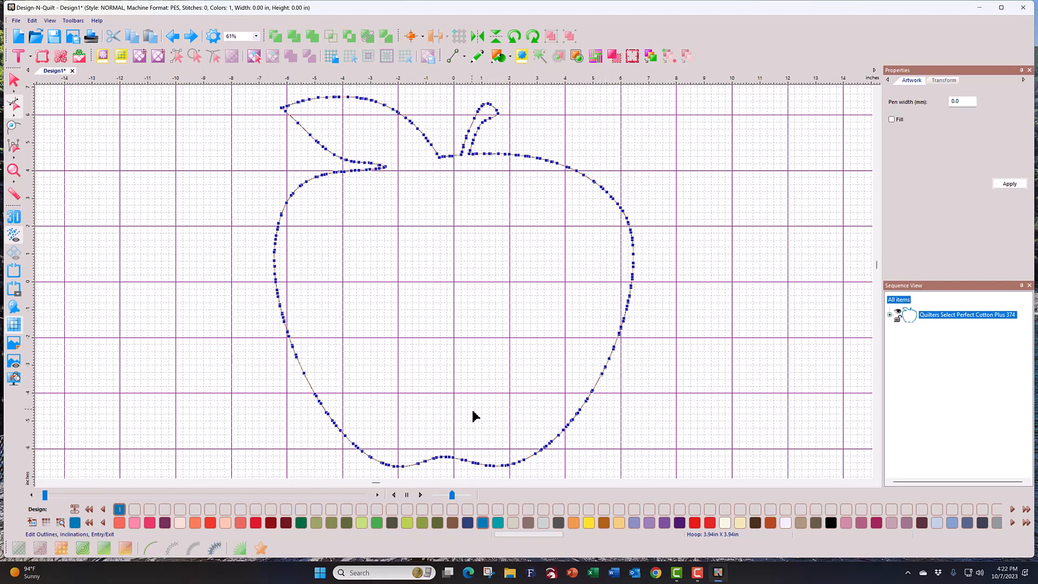
click(14, 81)
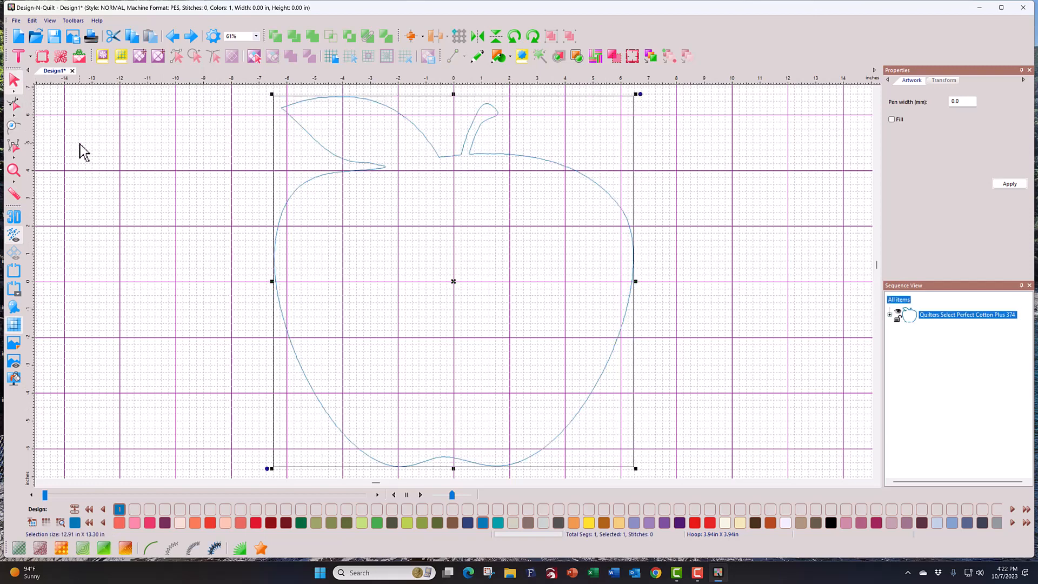
right_click(295, 193)
click(356, 274)
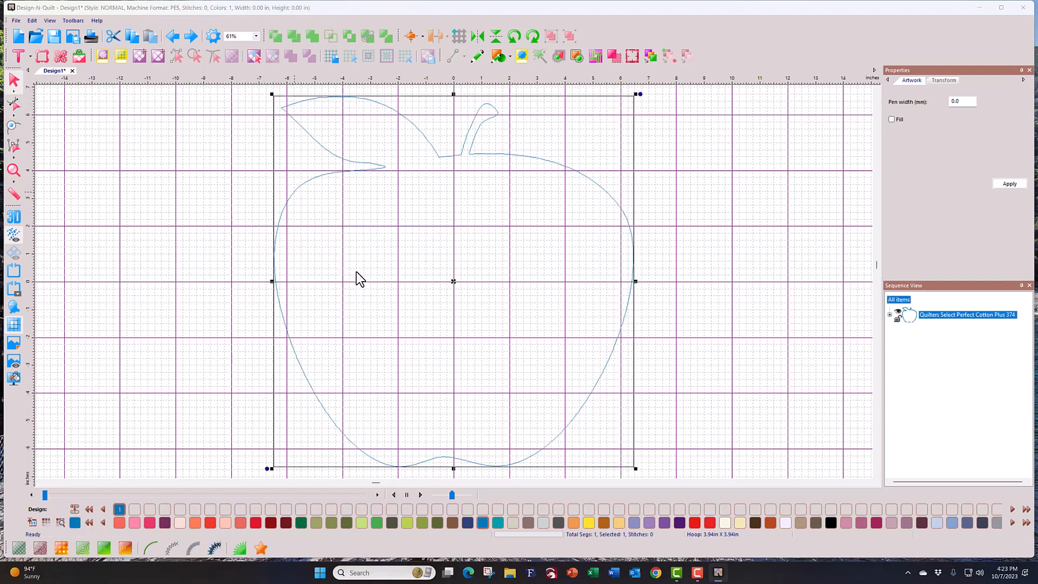
click(558, 317)
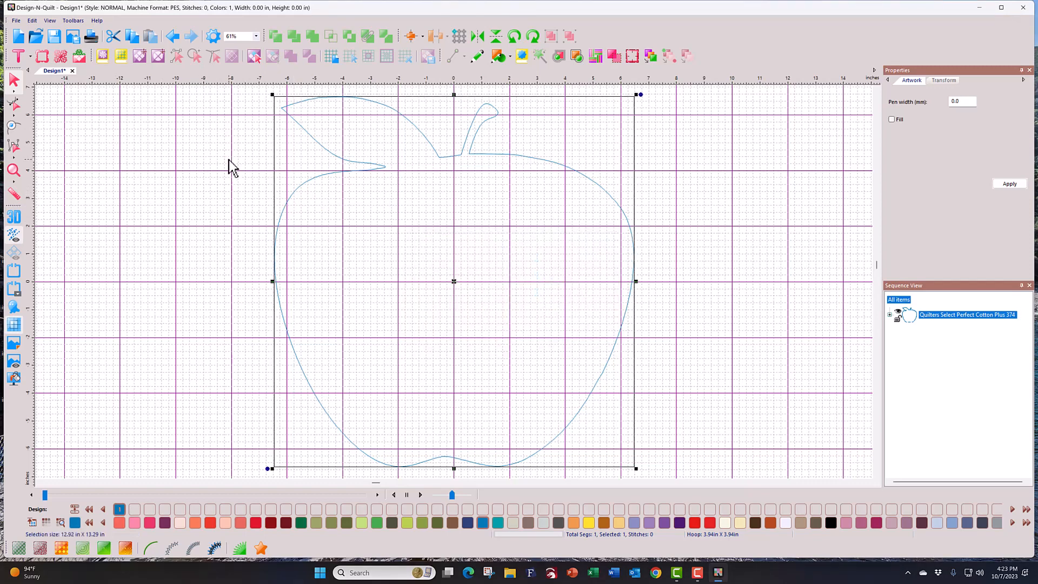
Widen the apple's stem by moving its right base point about 0.4 in to the right and reshaping the tip points
click(12, 105)
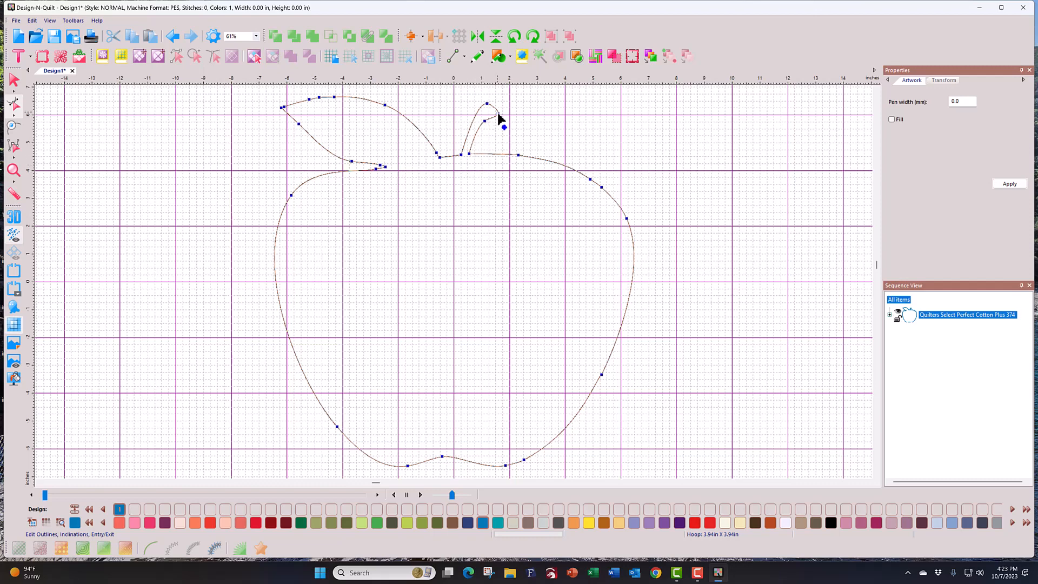
click(469, 155)
drag(471, 156, 481, 155)
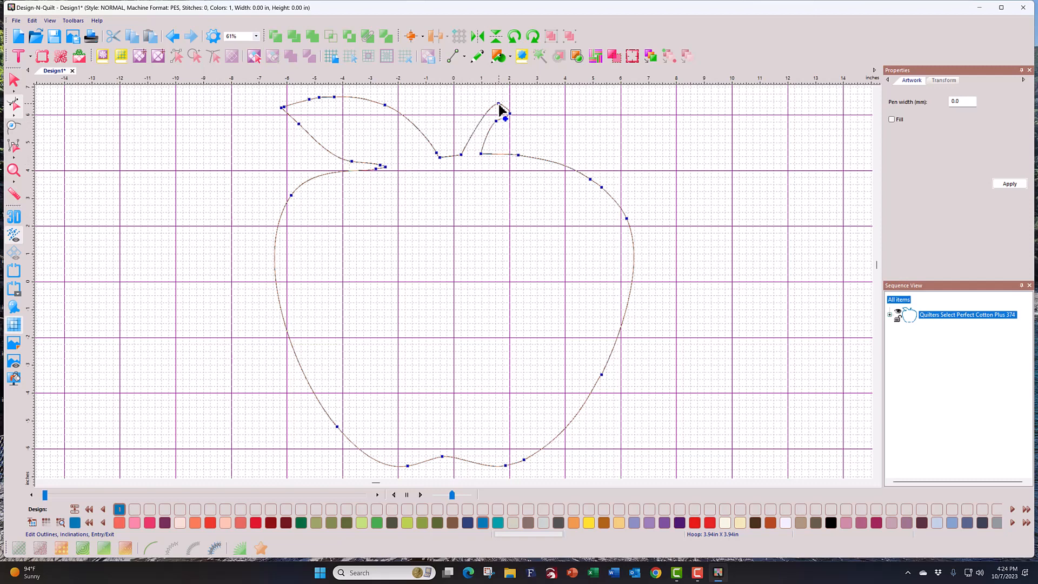
mouse_move(499, 105)
mouse_down()
mouse_move(490, 103)
mouse_move(505, 110)
mouse_up()
click(503, 177)
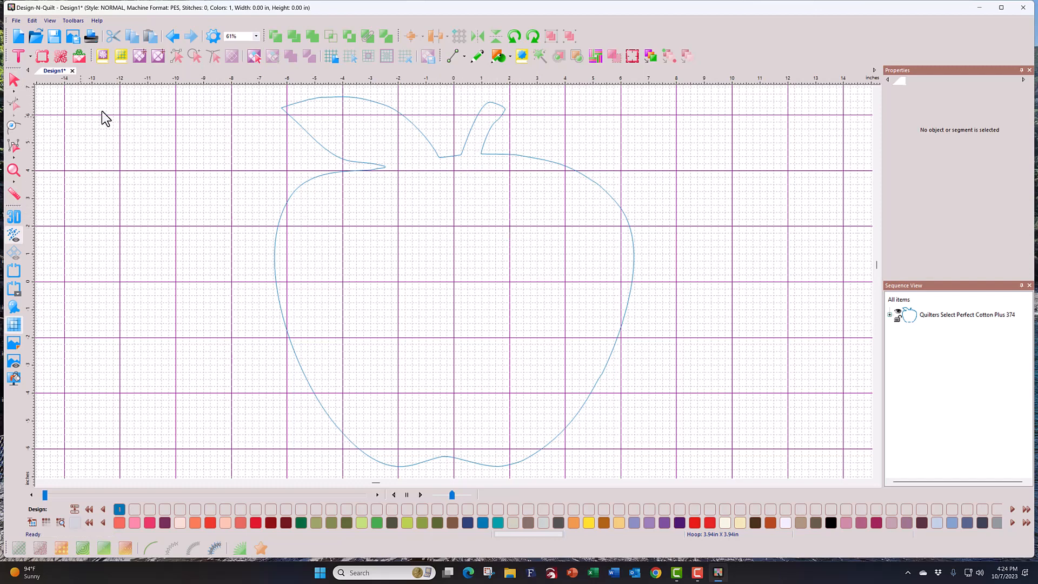
Select all the outline points that form the leaf and delete them
click(322, 178)
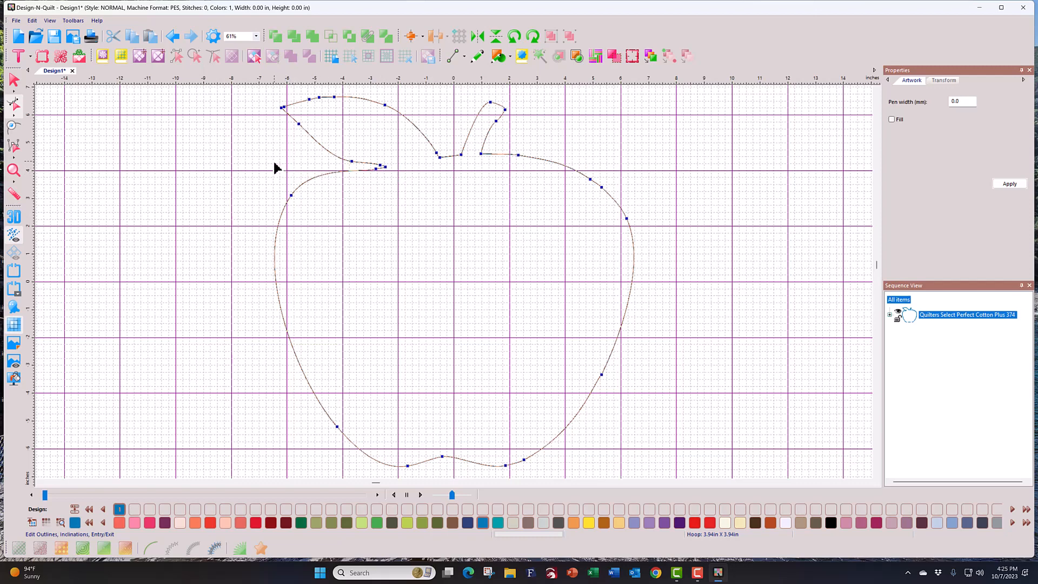
drag(276, 167, 442, 93)
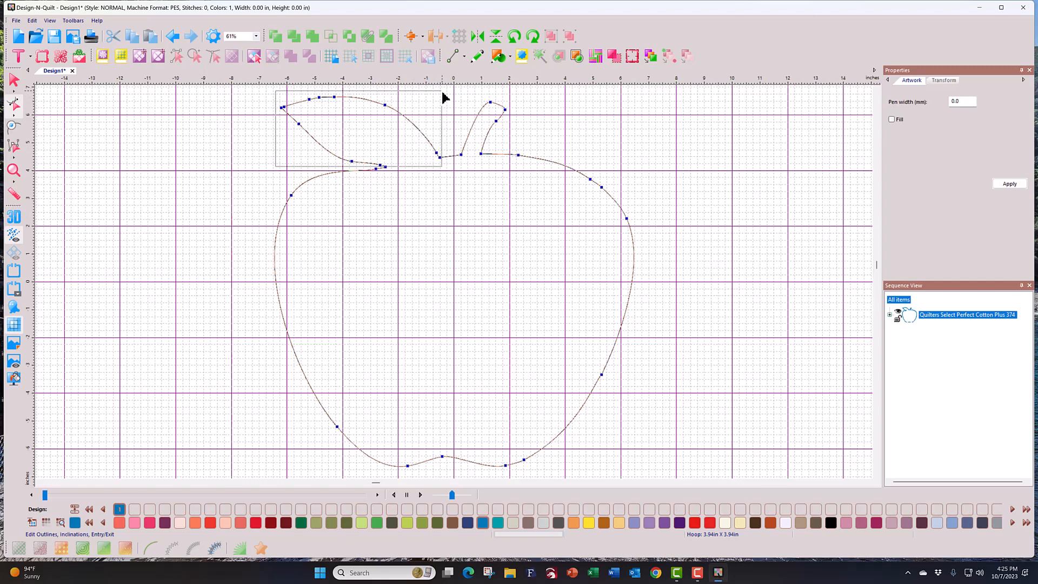
drag(443, 92, 442, 94)
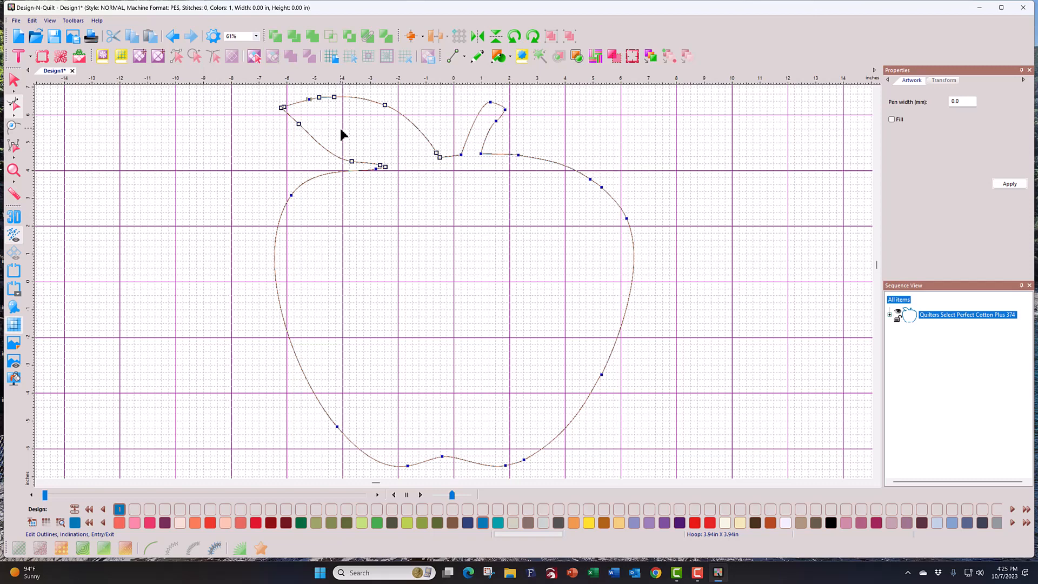
right_click(387, 172)
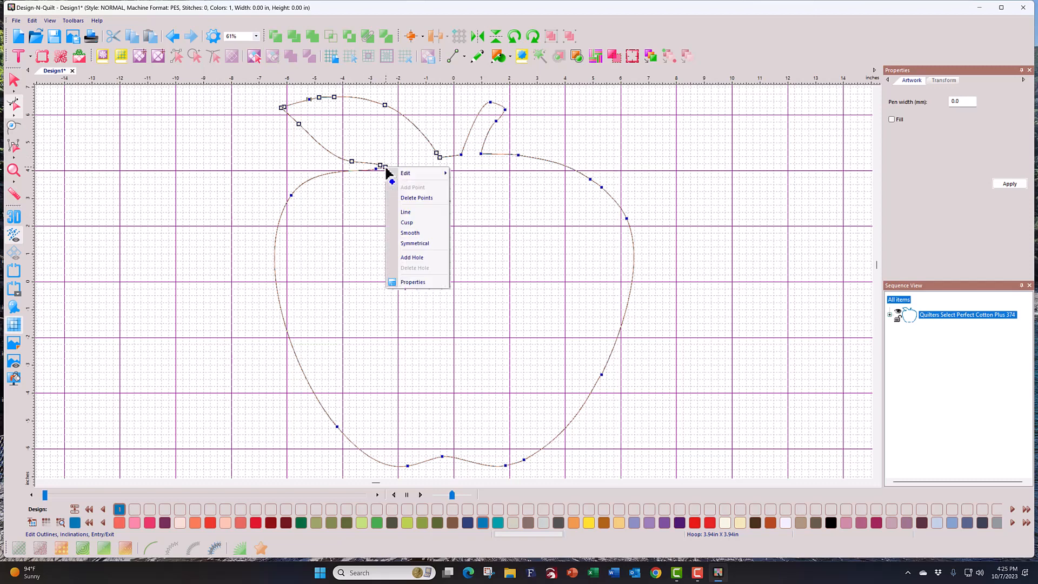
click(418, 197)
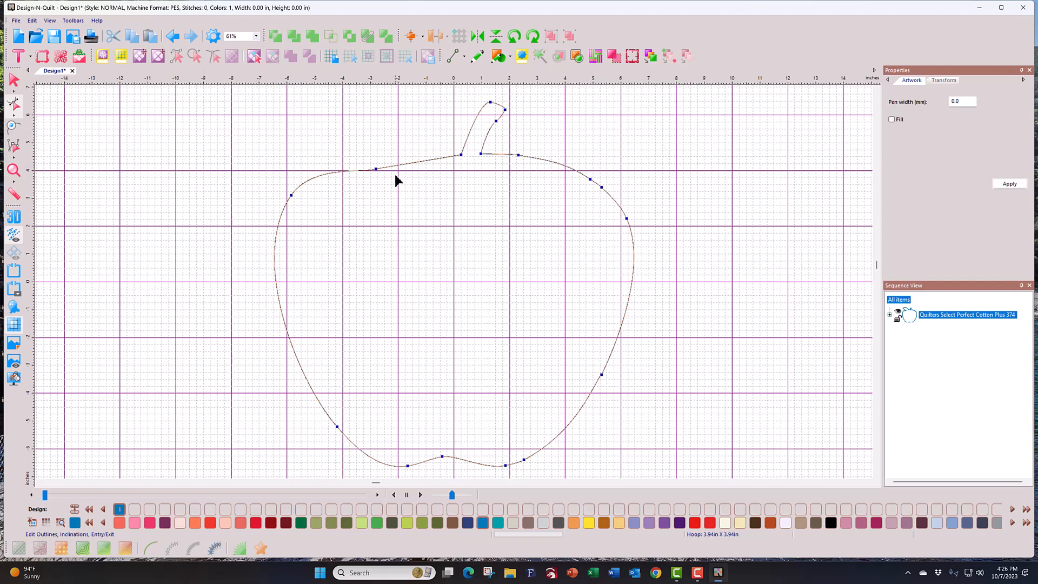
Convert the outline point left of the stem to Smooth and adjust its handles to round the apple's upper left shoulder
click(377, 176)
right_click(376, 168)
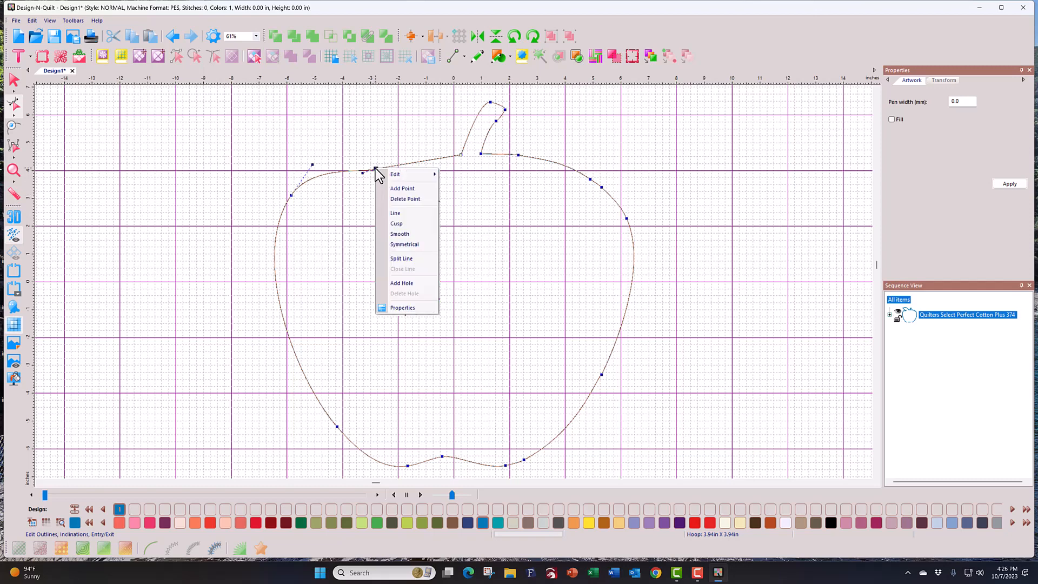
click(414, 233)
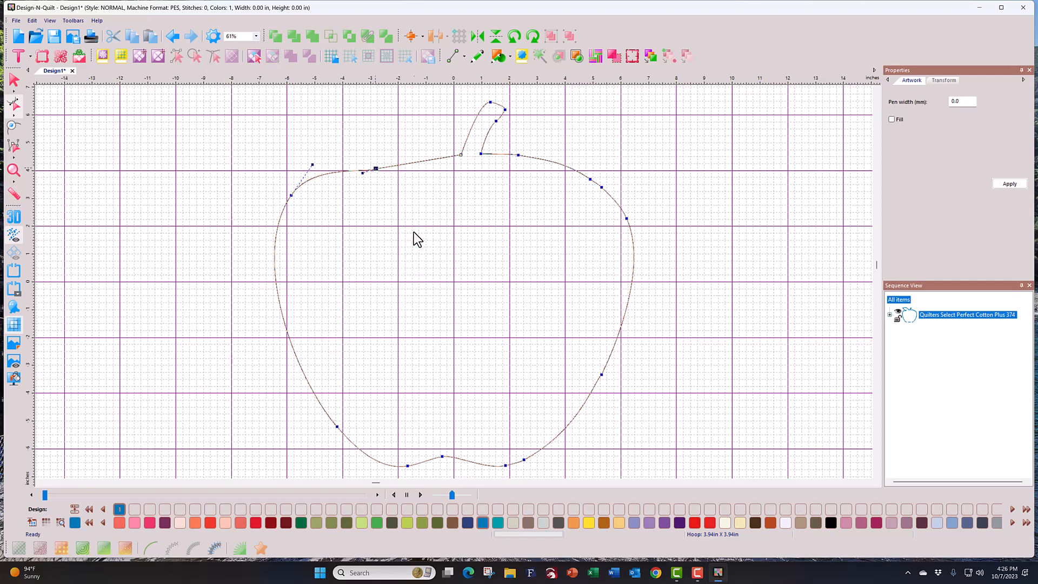
click(378, 171)
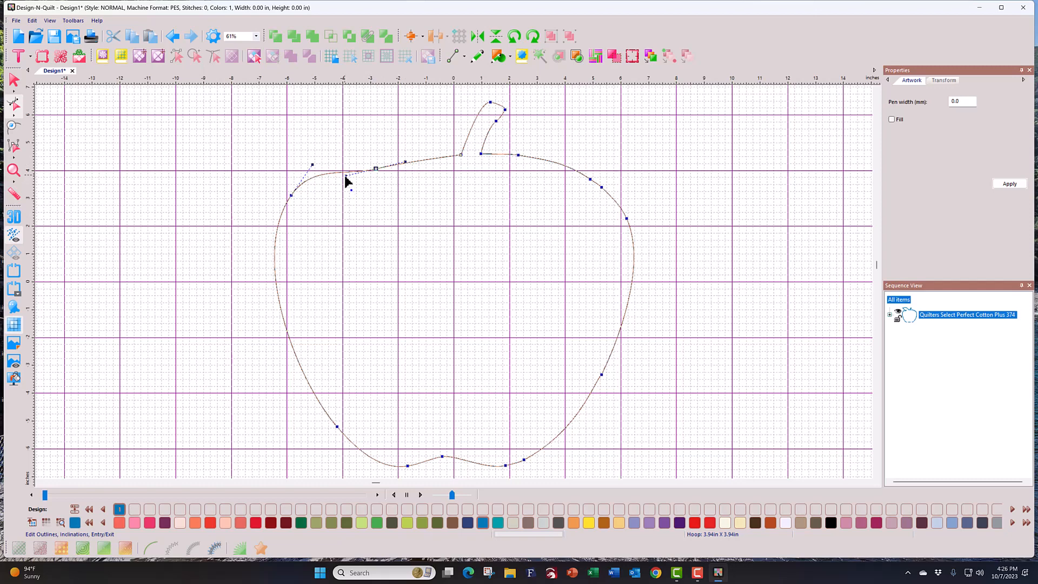
mouse_move(345, 176)
mouse_down()
mouse_move(352, 187)
mouse_move(342, 160)
mouse_move(362, 186)
mouse_move(326, 193)
mouse_move(366, 184)
mouse_move(350, 160)
mouse_up()
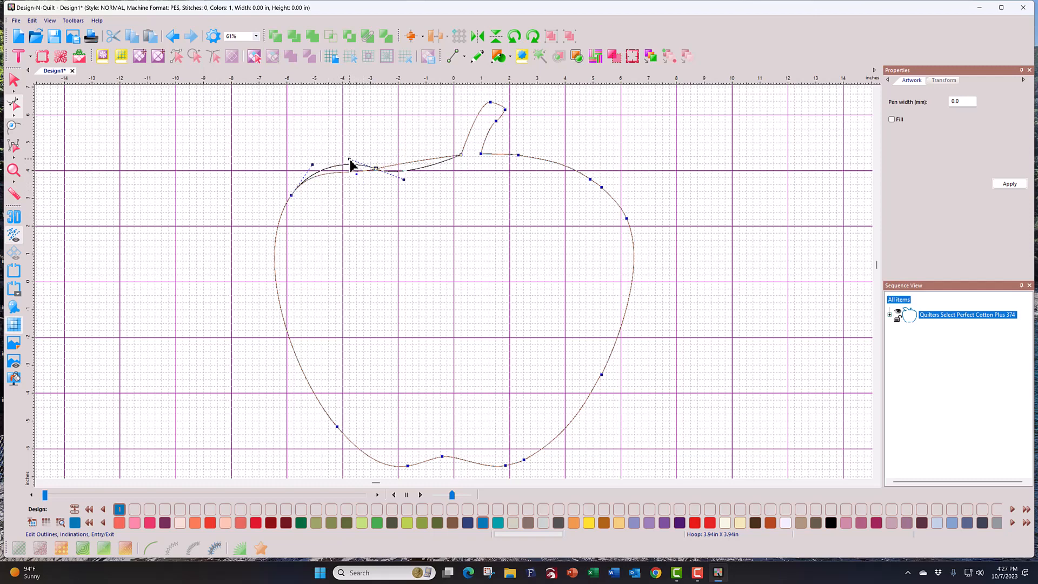
drag(350, 160, 400, 179)
Change the outline point left of the stem to a Cusp point
click(377, 173)
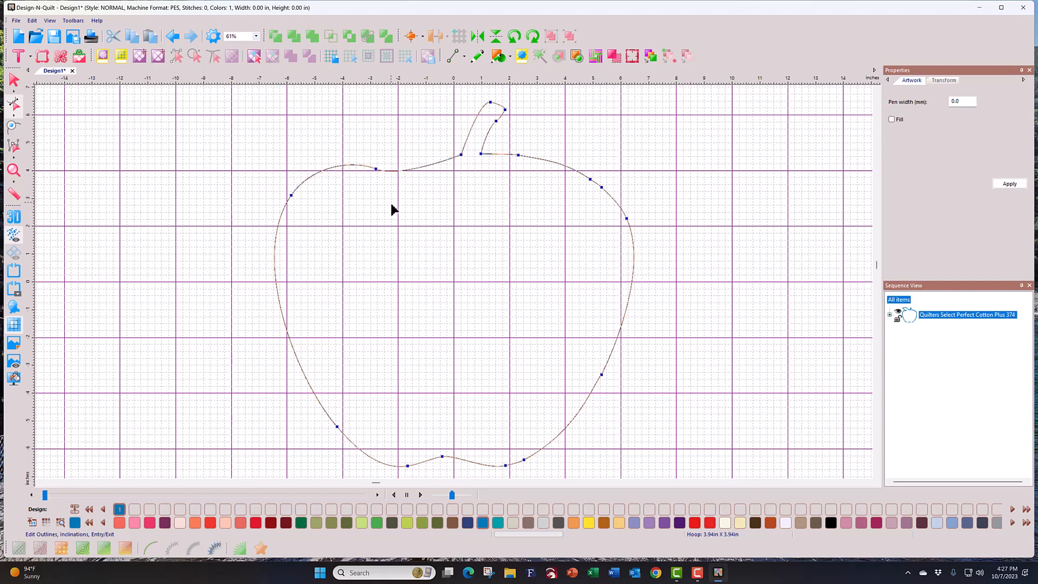
right_click(377, 172)
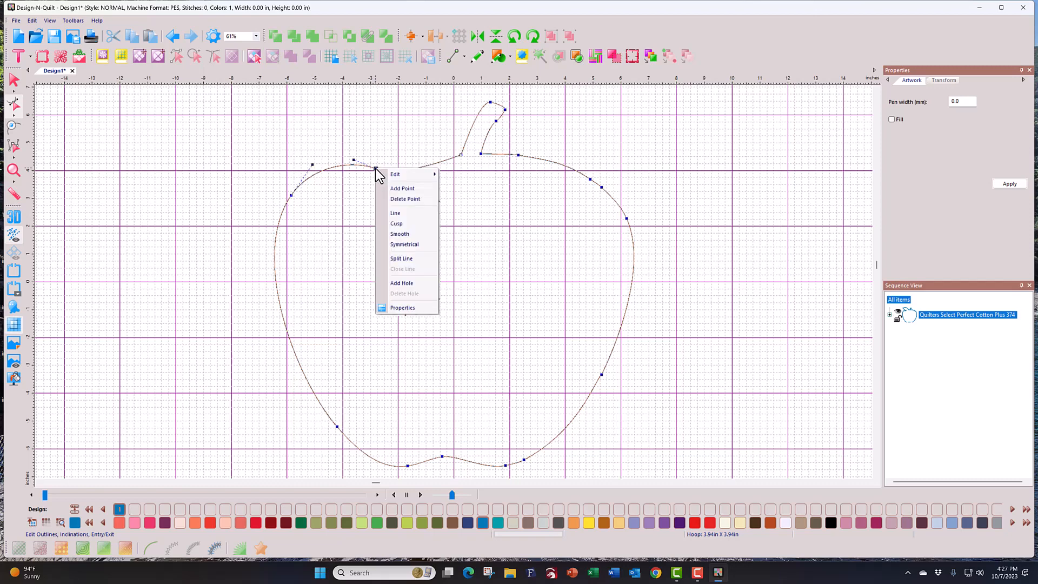
click(404, 223)
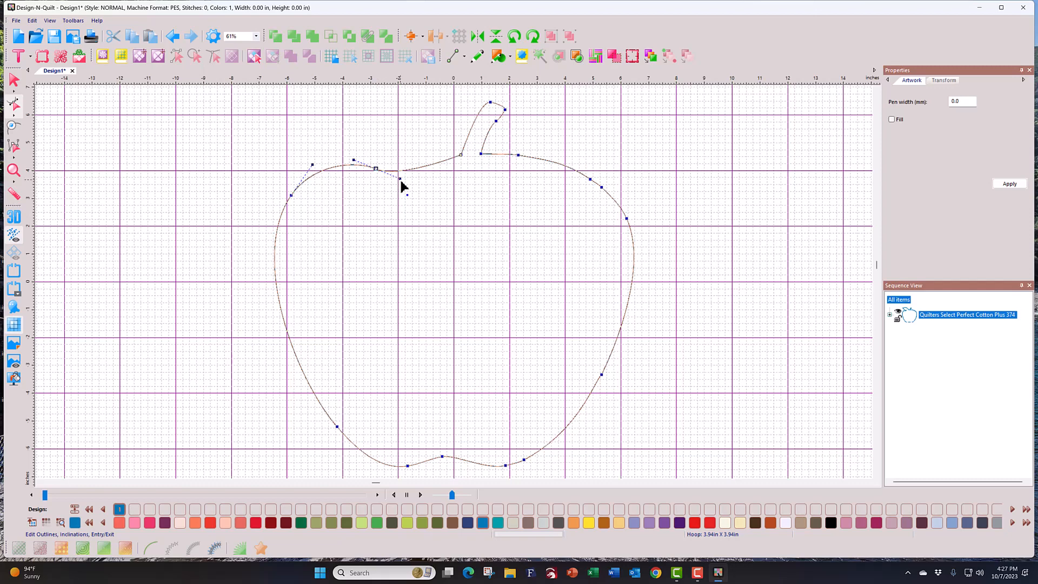
Move the outline point left of the stem about 0.5 in to the right and adjust its handle to reshape the dip
mouse_move(400, 179)
mouse_down()
mouse_move(403, 163)
mouse_move(384, 142)
mouse_move(400, 202)
mouse_move(406, 190)
mouse_move(382, 176)
mouse_move(394, 169)
mouse_up()
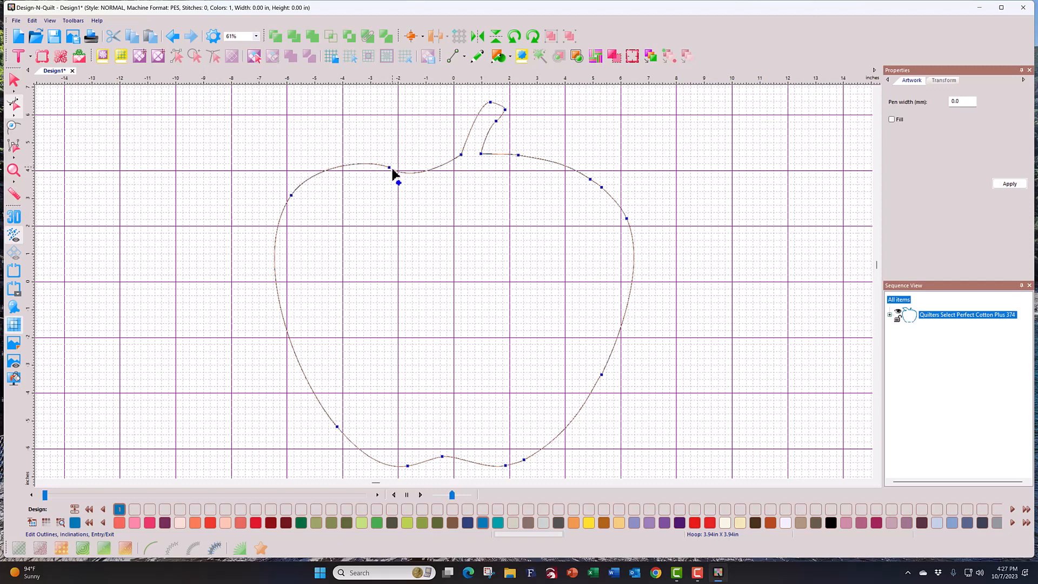
click(388, 168)
drag(415, 184, 419, 174)
click(415, 194)
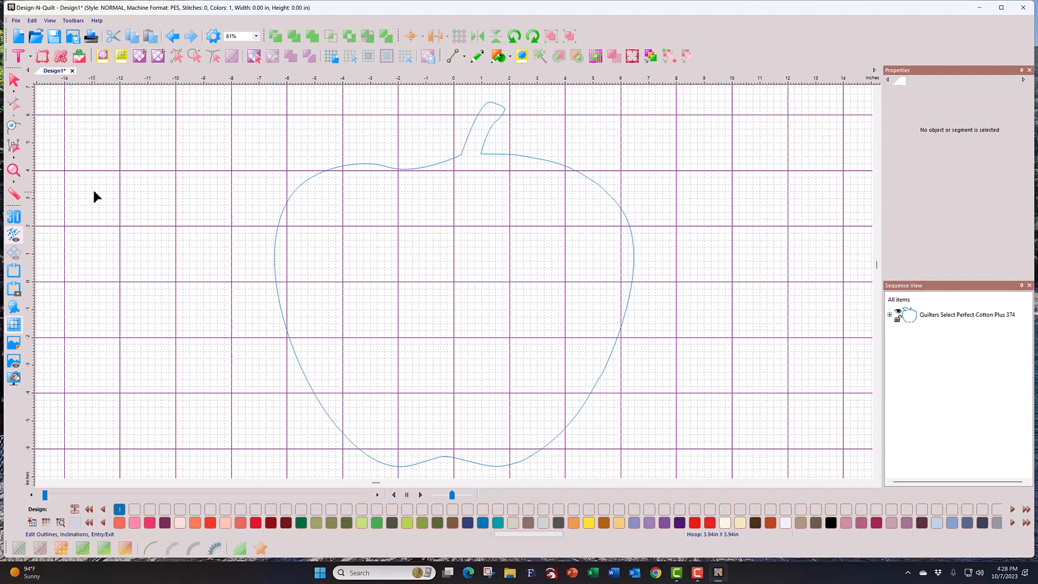
Undo all the edits to the apple outline, including its creation, back to an empty workspace
click(173, 36)
click(174, 38)
click(174, 38)
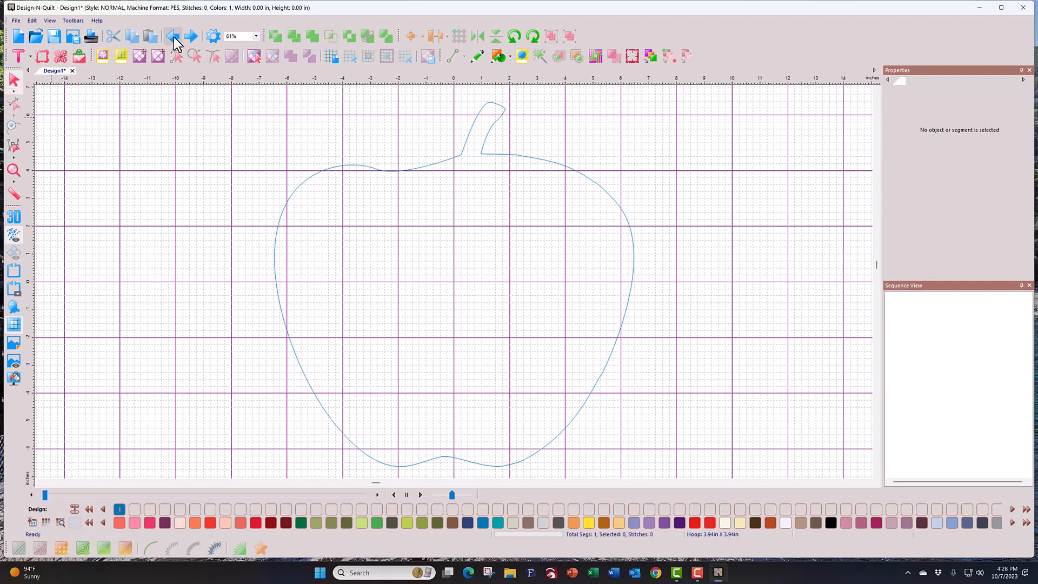
click(174, 38)
click(174, 38)
click(174, 38)
click(173, 37)
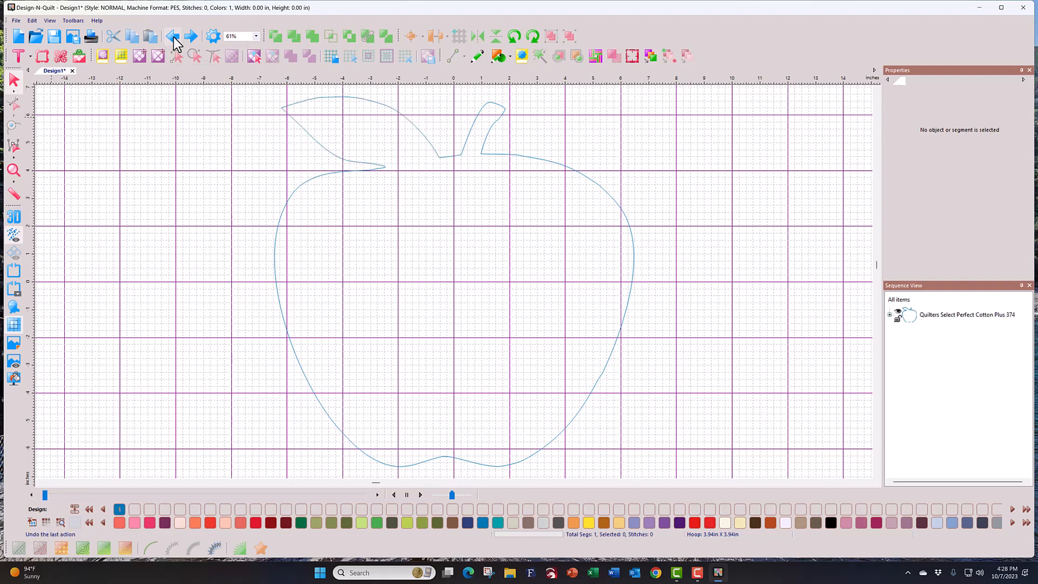
click(172, 38)
click(173, 37)
click(173, 37)
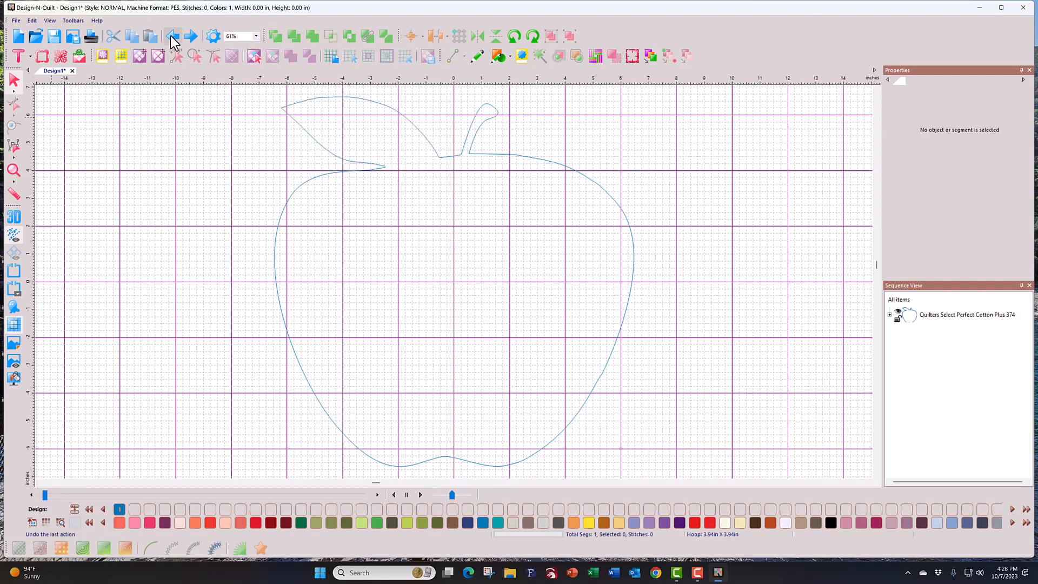
click(173, 37)
click(174, 37)
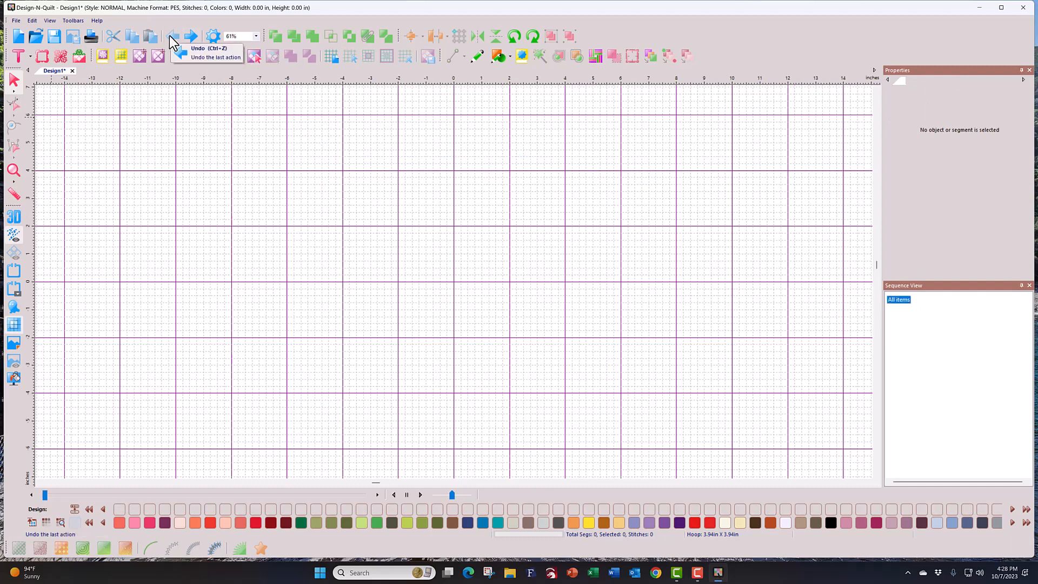
Load the apple-silhouette-f44545-lg.jpg image as the backdrop and deselect it
click(13, 343)
click(415, 249)
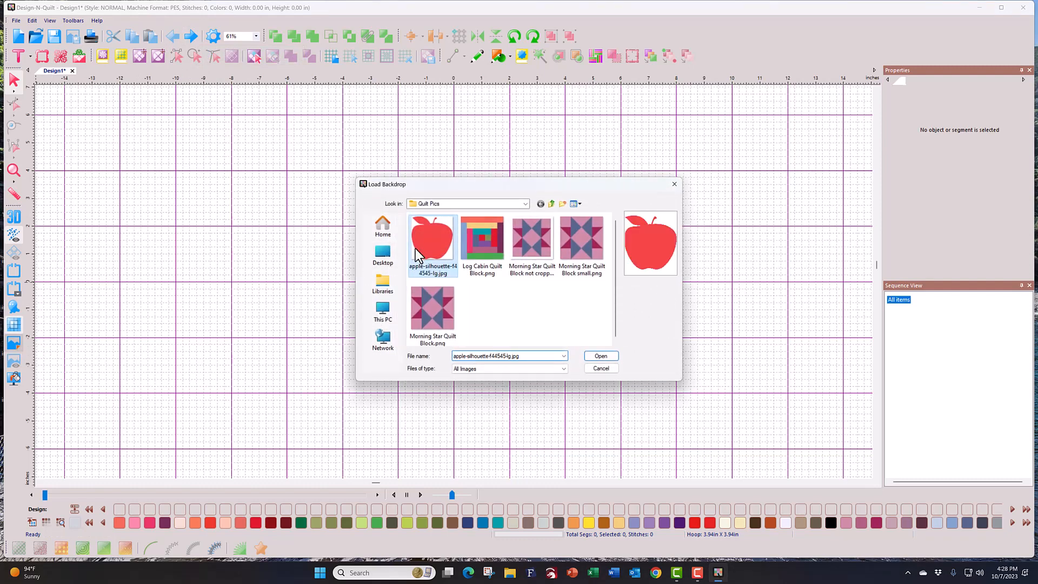
click(597, 355)
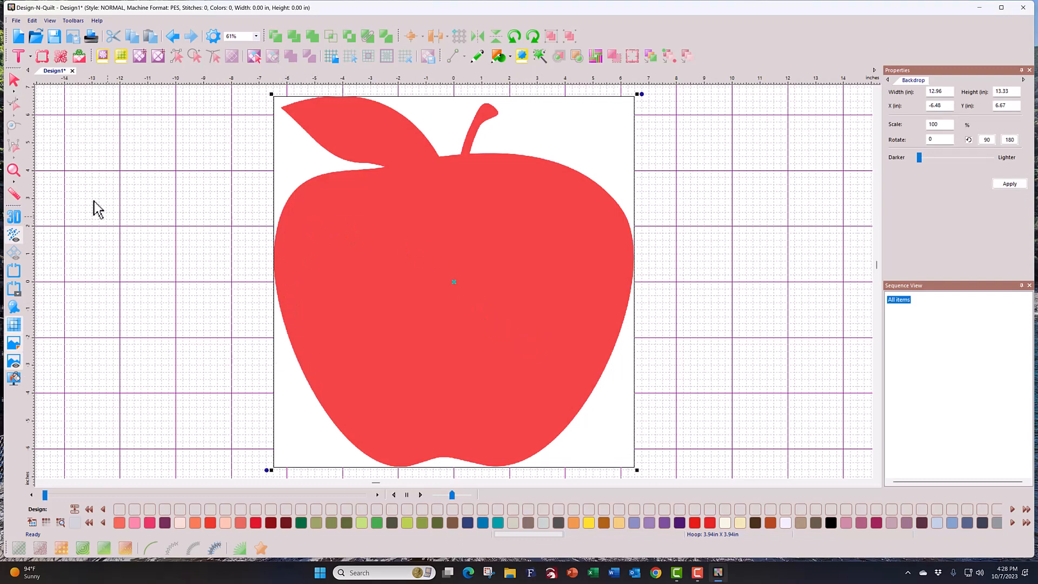
click(15, 80)
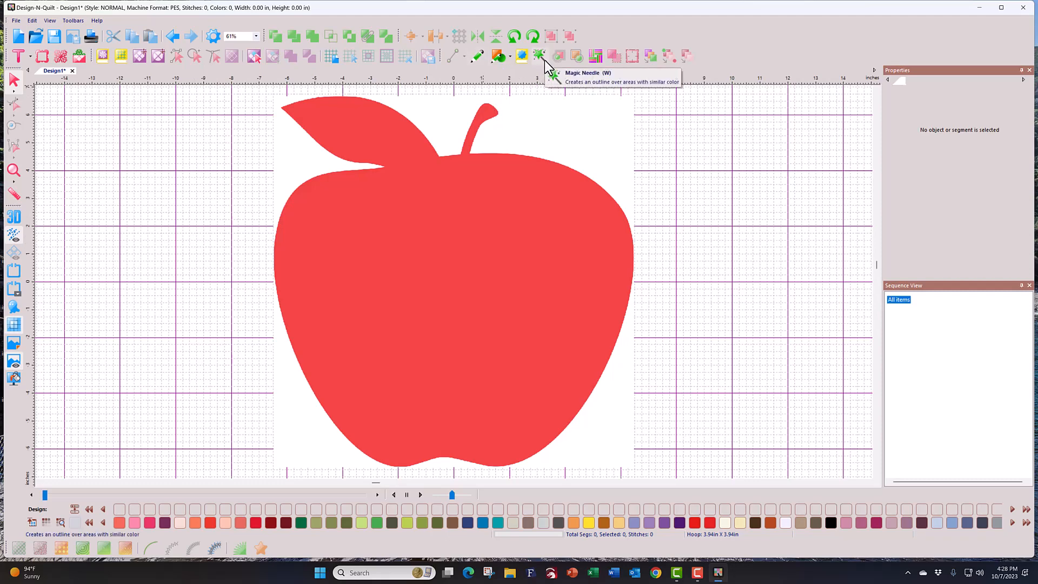
Start an artwork path in Line drawing mode at the leaf's right base and trace around the apple's stem
click(479, 61)
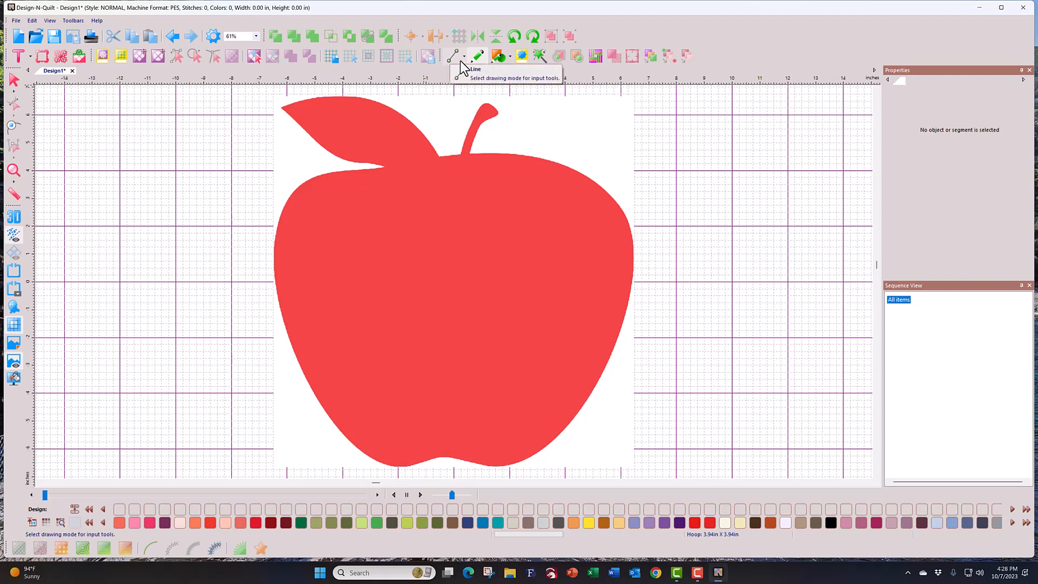
click(464, 56)
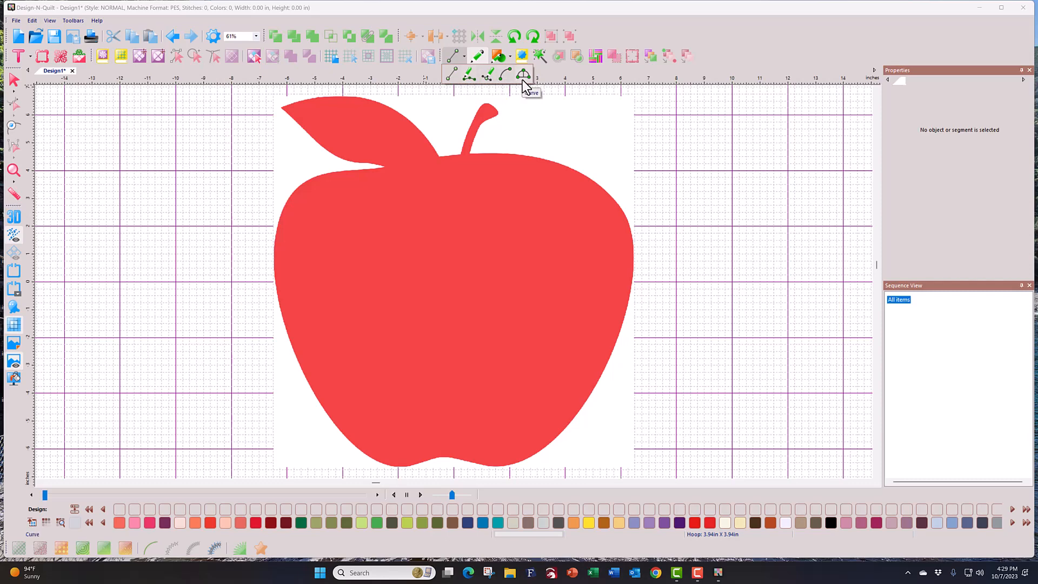
click(452, 75)
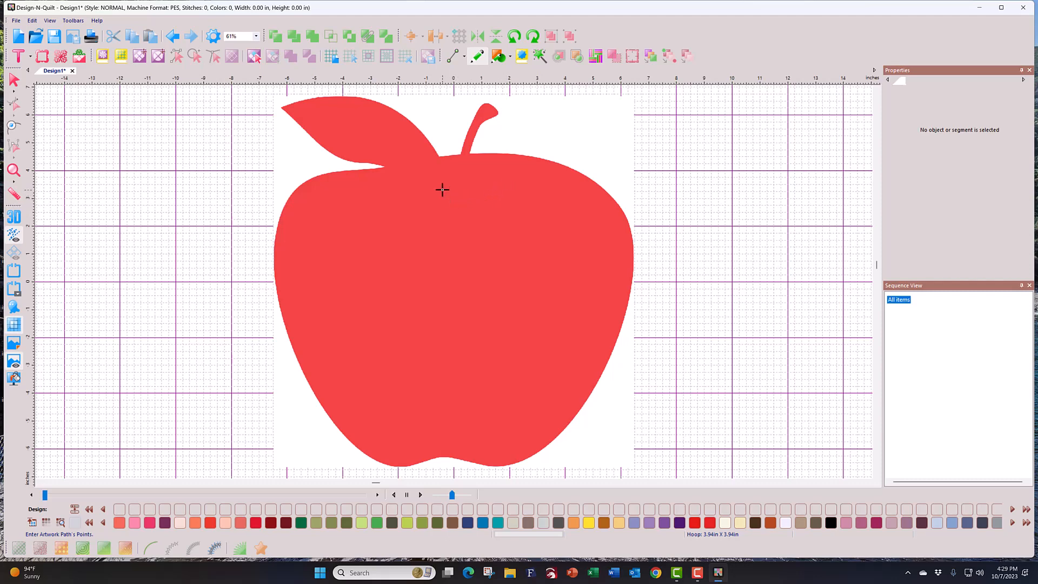
click(440, 156)
click(461, 155)
click(466, 136)
click(476, 115)
click(483, 104)
click(493, 104)
click(497, 113)
click(489, 118)
click(479, 128)
click(474, 139)
click(470, 154)
Continue the path from the stem's right base along the apple's upper right shoulder and down its right side
click(482, 154)
click(496, 154)
click(540, 159)
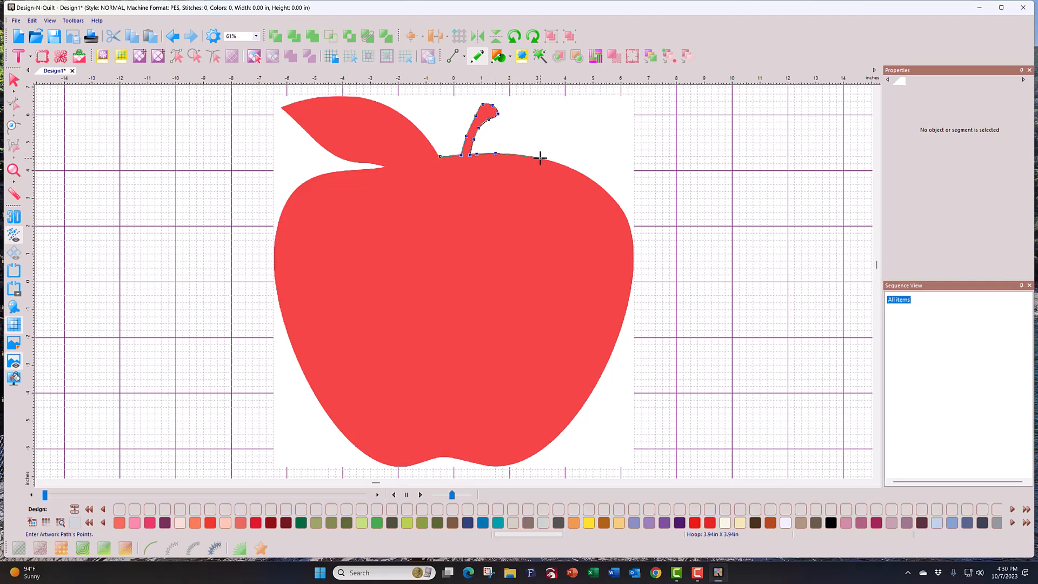
click(605, 190)
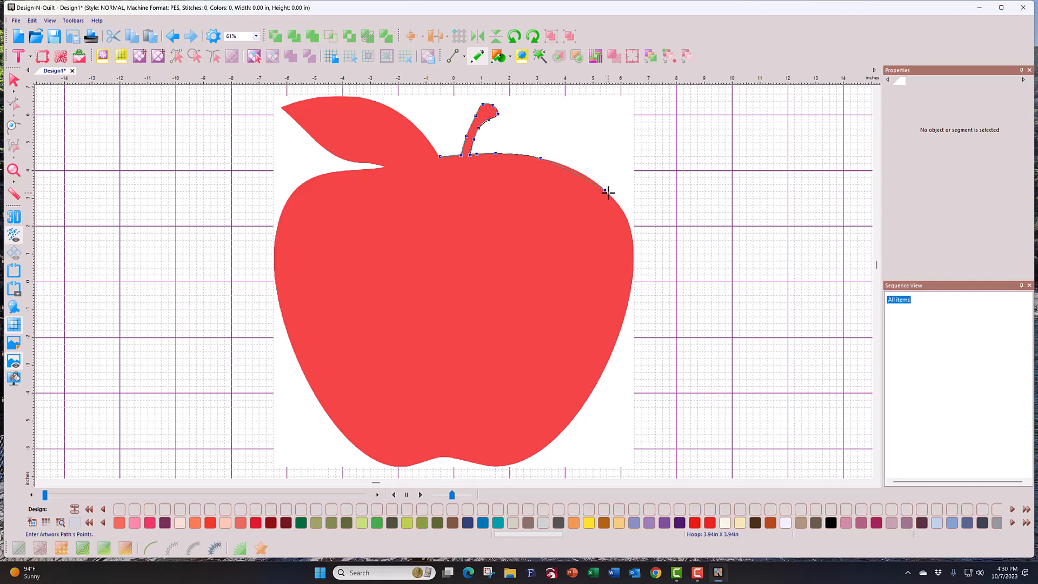
click(634, 250)
click(616, 340)
click(584, 405)
click(539, 451)
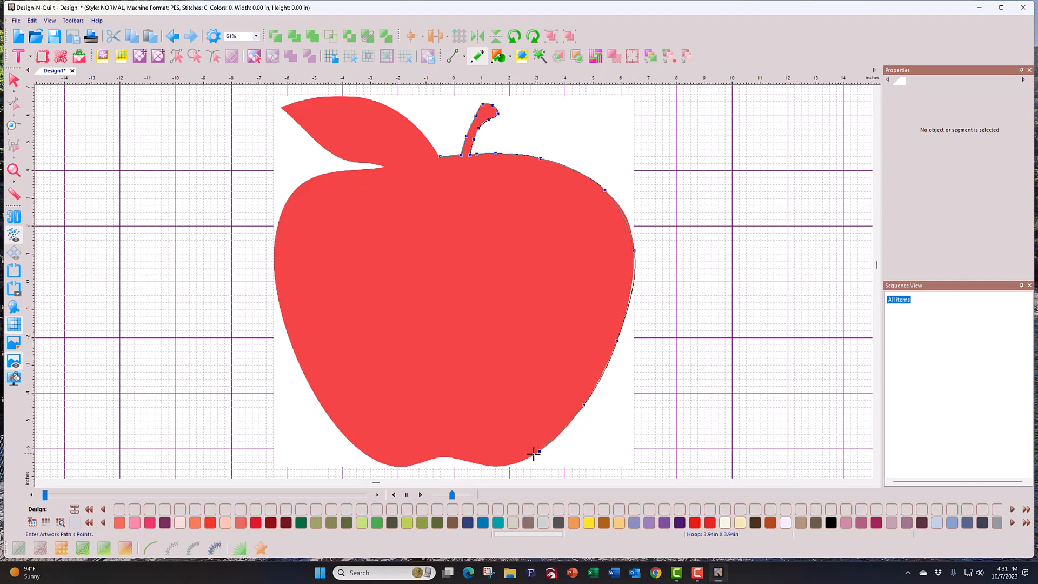
Trace the apple's bottom edge through the central dip to the lower left curve
click(502, 466)
click(477, 463)
click(444, 455)
click(415, 463)
click(382, 461)
click(350, 444)
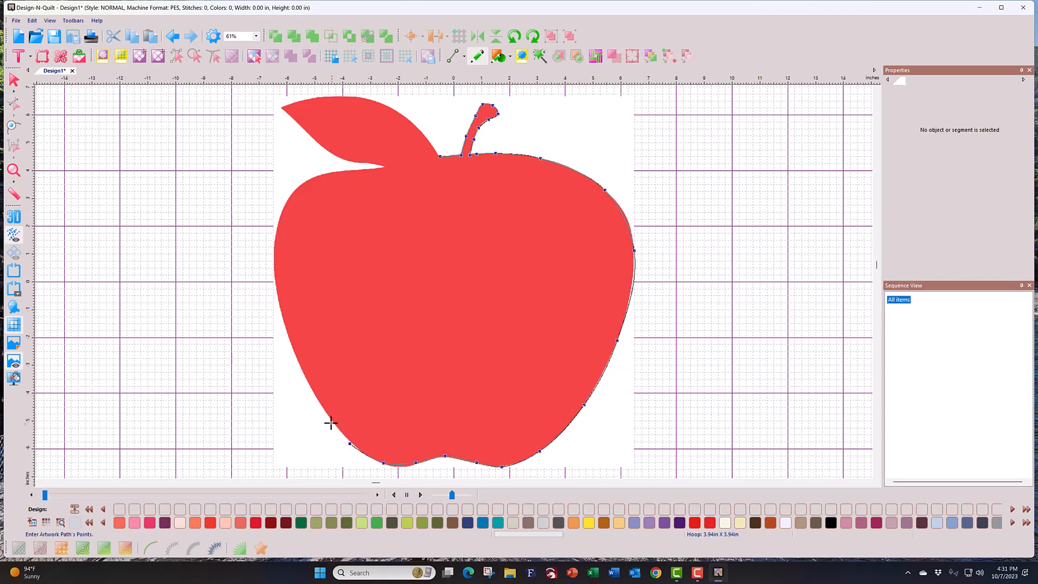
Trace up the apple's left side and over the left shoulder to the notch under the leaf
click(289, 336)
click(274, 271)
click(284, 206)
click(315, 177)
click(362, 169)
click(384, 166)
Trace the leaf's lower edge from the notch to the leaf tip
click(380, 164)
click(369, 162)
click(347, 159)
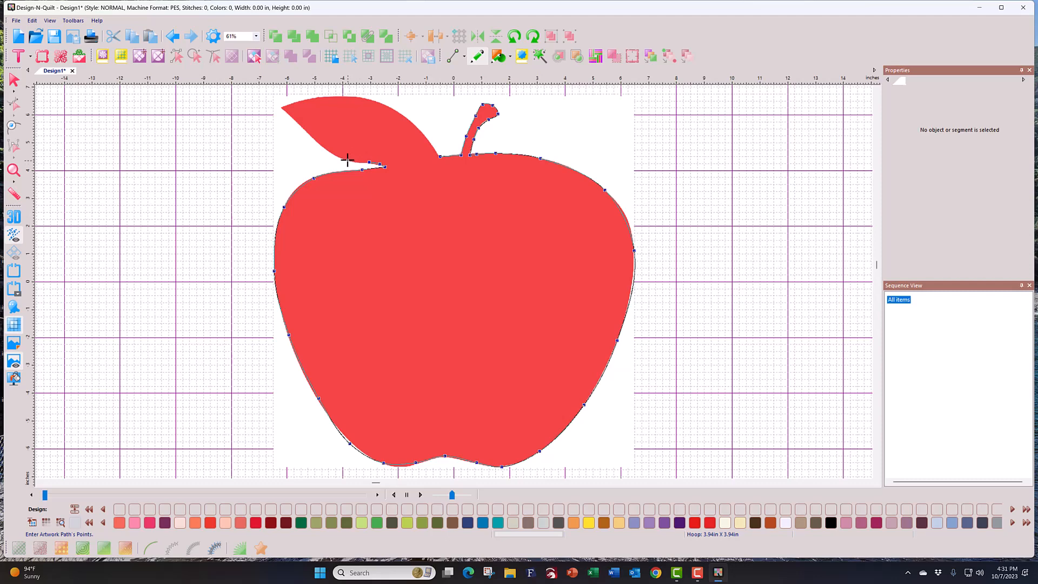
click(323, 146)
click(303, 128)
click(288, 114)
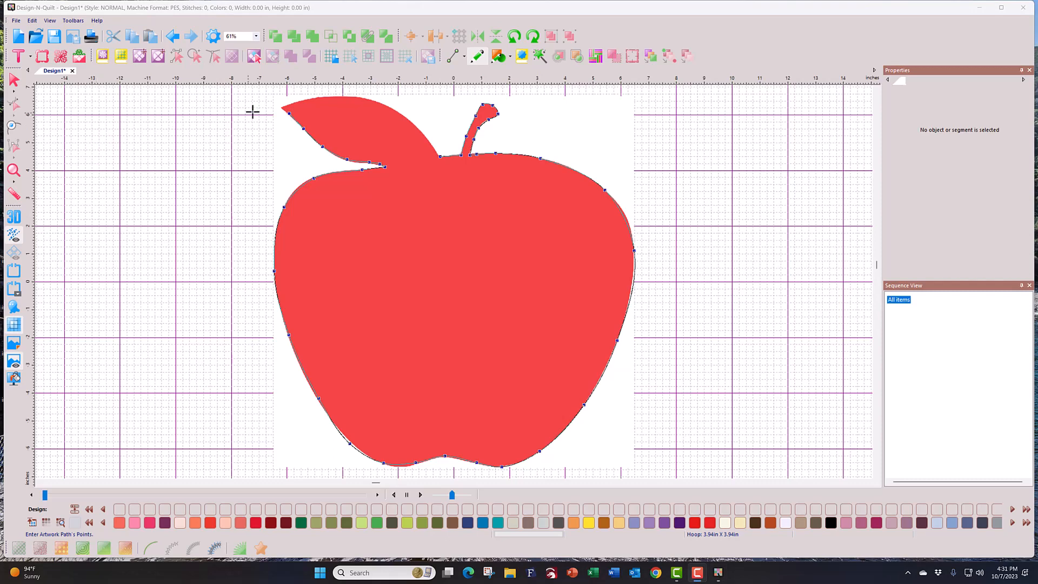
click(280, 107)
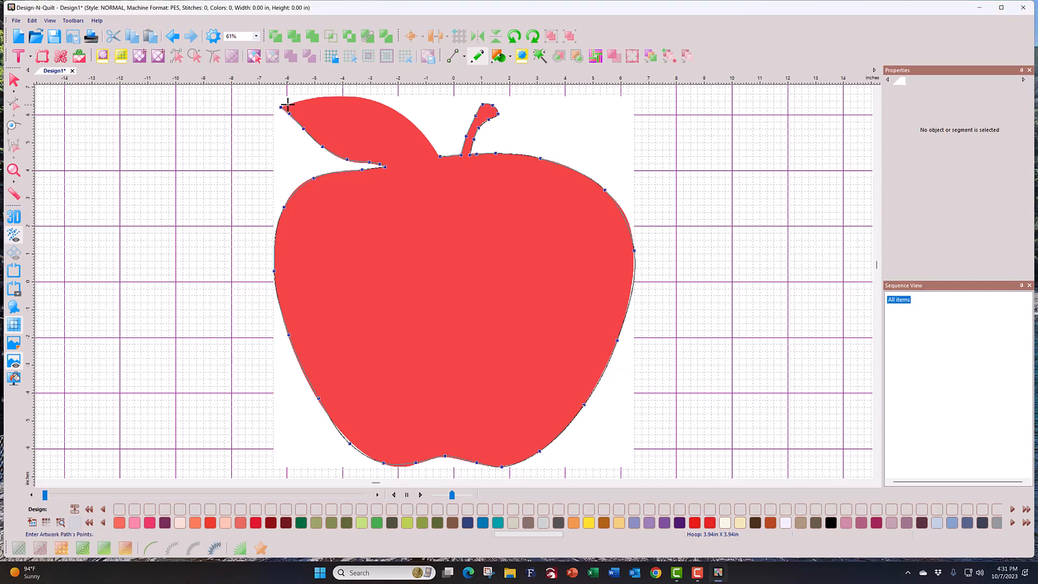
Trace the leaf's upper edge from its tip back to the path's starting point at the leaf base
click(288, 105)
click(304, 99)
click(330, 97)
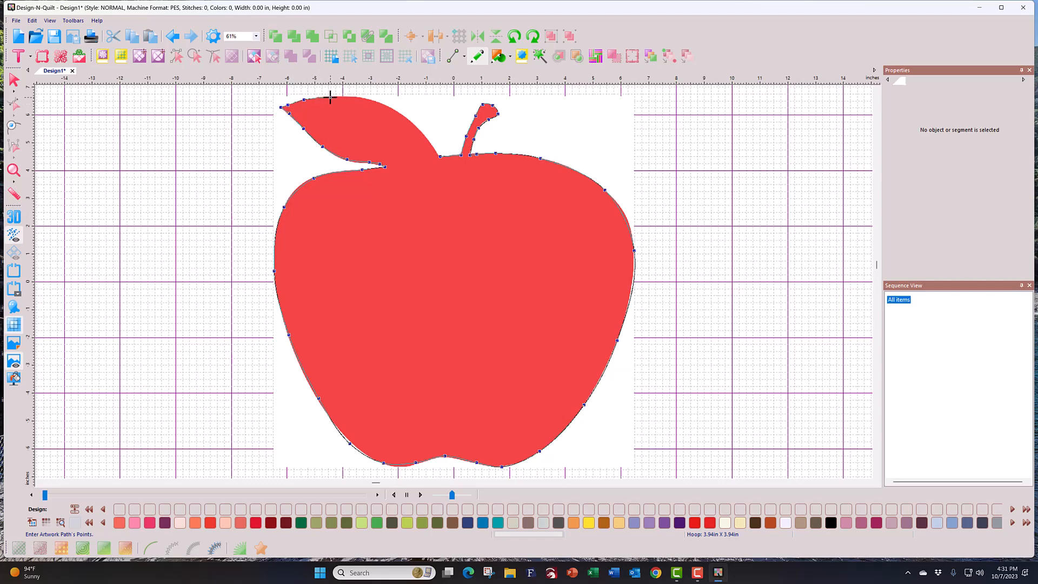
click(372, 100)
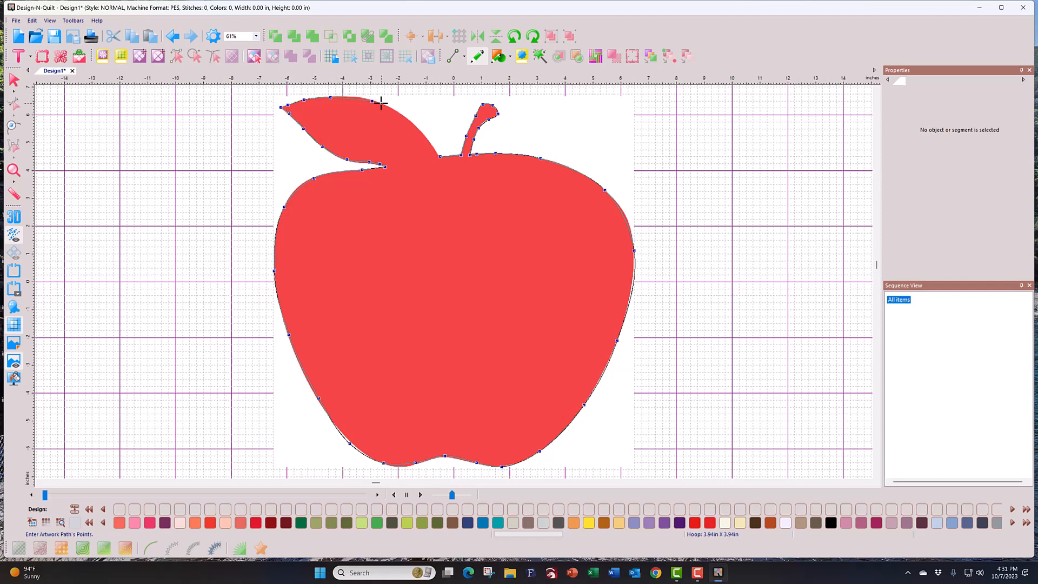
click(418, 126)
click(436, 151)
Finish the traced apple path with the outline selected and hide the backdrop image
click(12, 129)
click(14, 80)
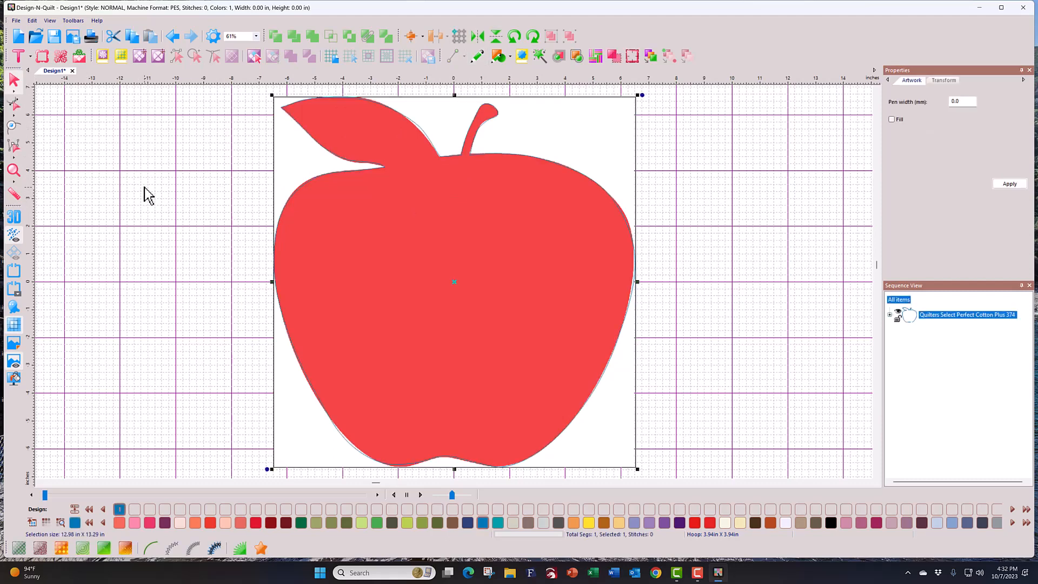
click(15, 361)
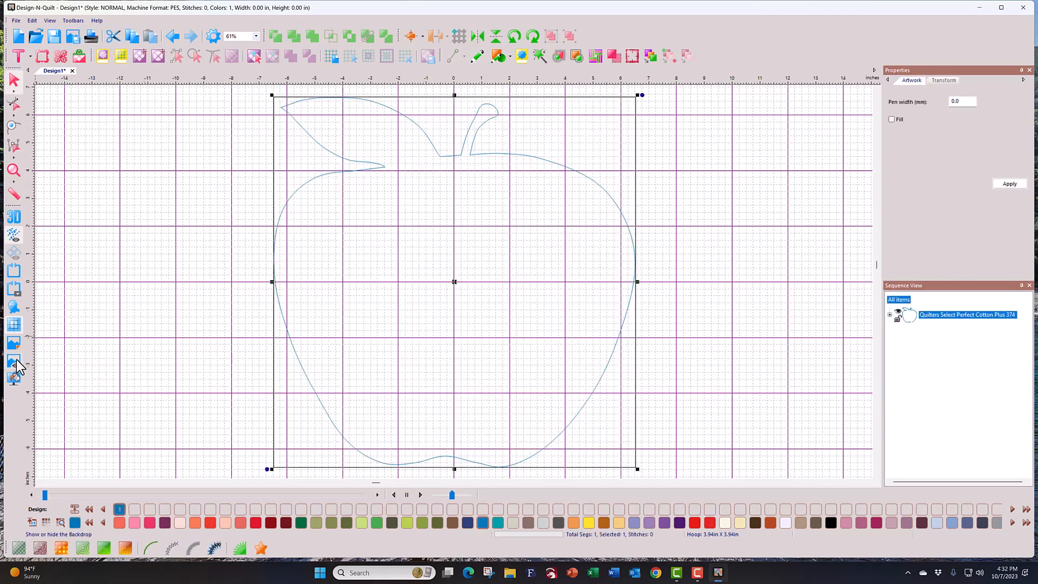